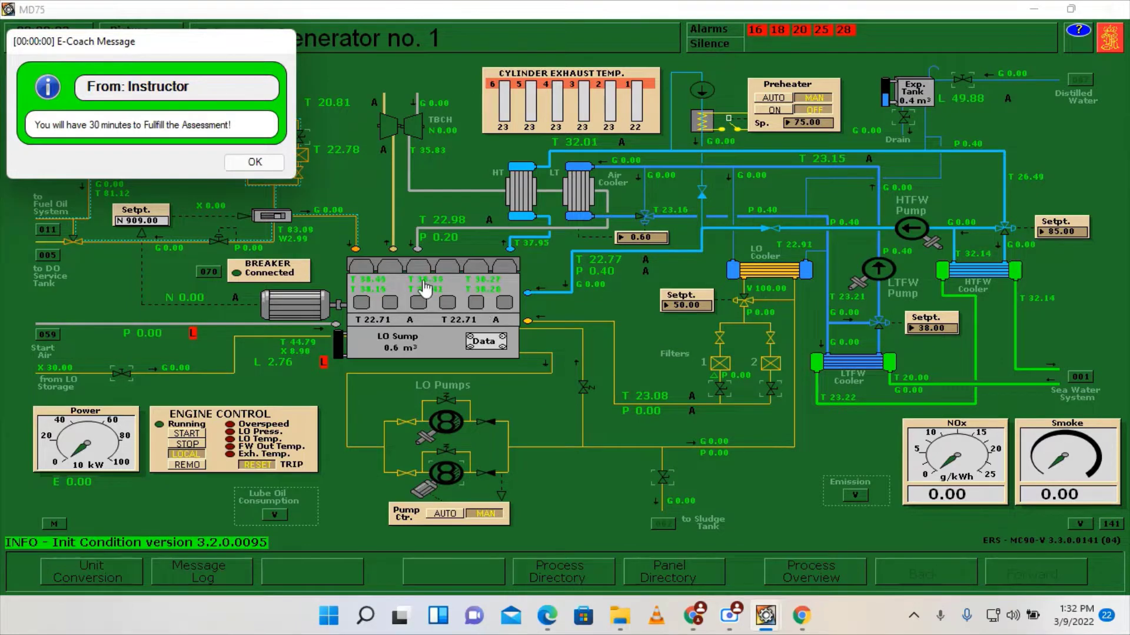
- Dismiss the instructor's 30-minute assessment E-Coach message
click(254, 162)
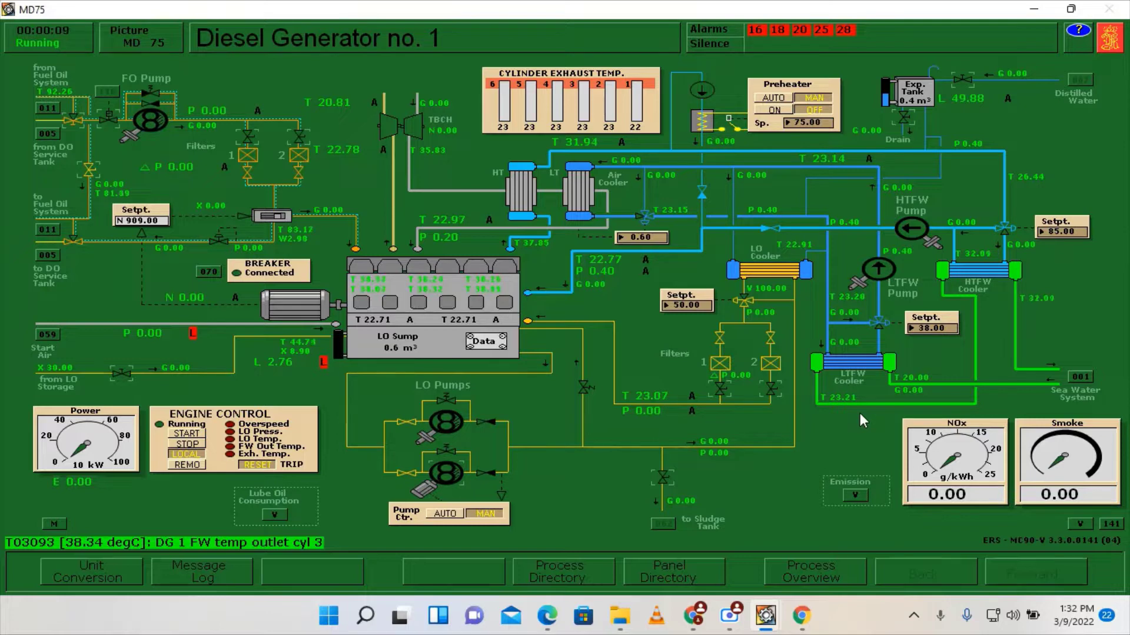
- Open sea water valve V00677 to DG1's FW coolers on the 001 Sea Water System page, then return to DG1
click(1079, 378)
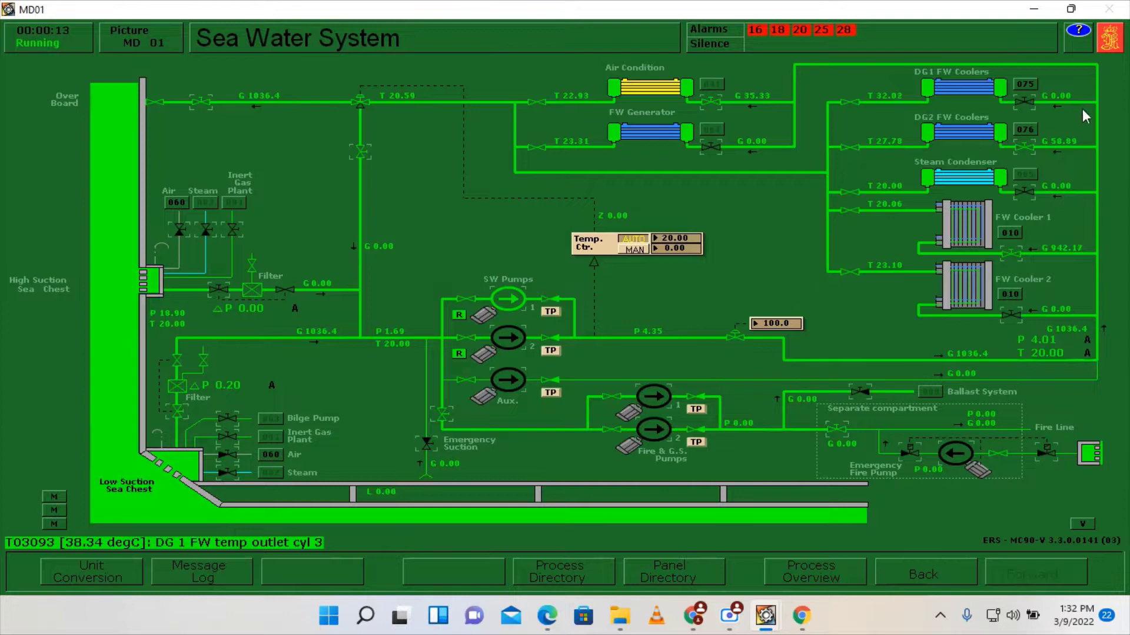
click(1027, 104)
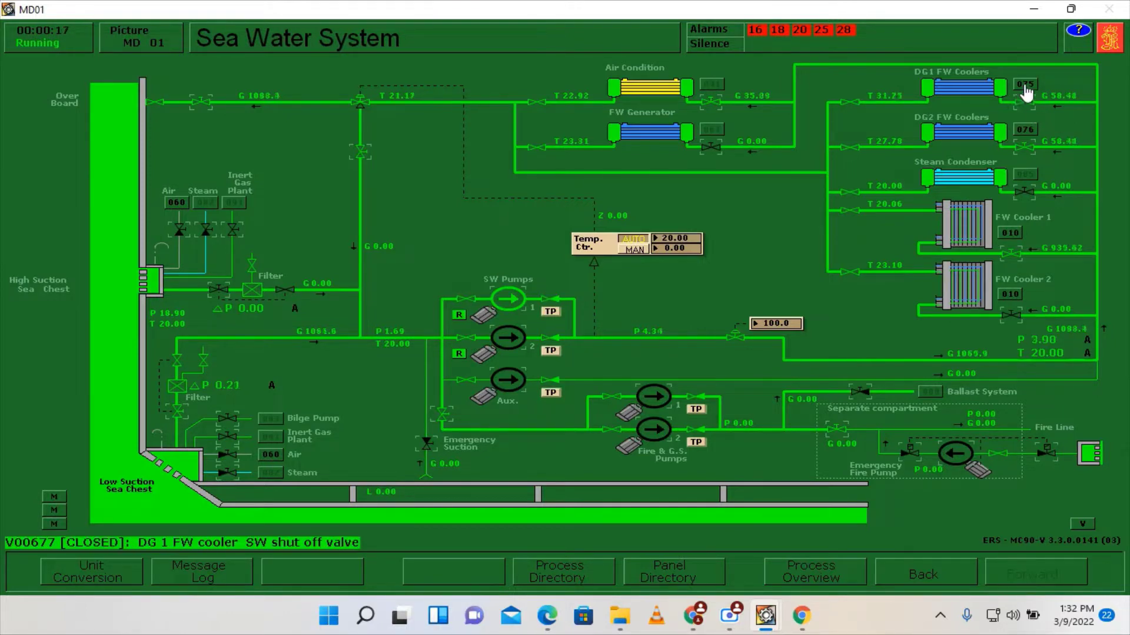
click(1025, 87)
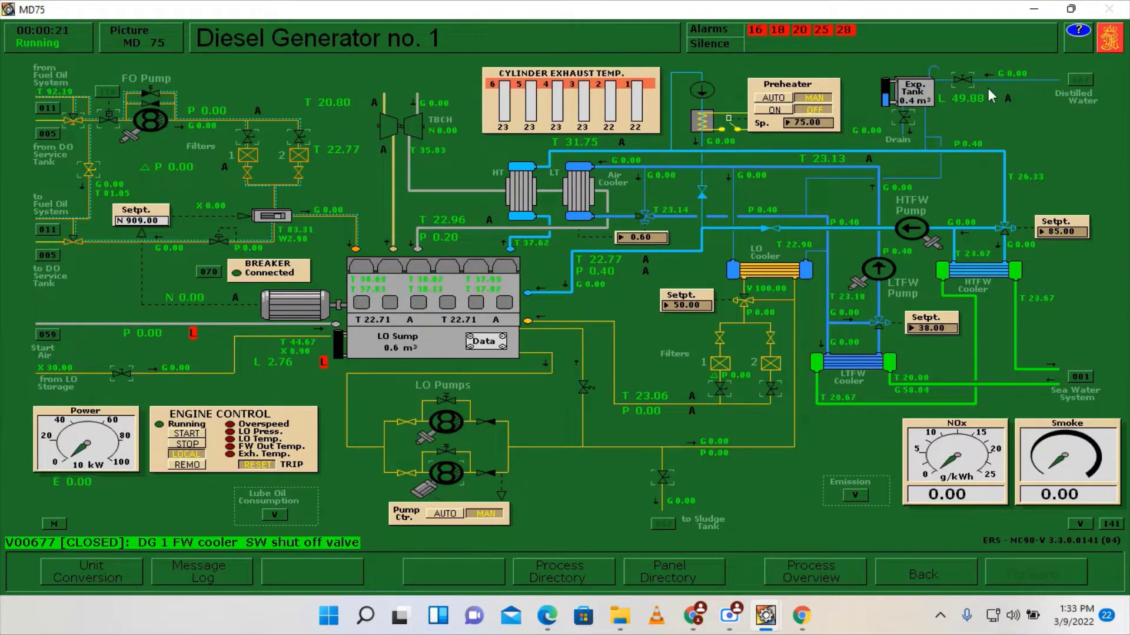
- Open distilled water valve V03140 to the expansion tank and run the preheater ON in AUTO
click(965, 81)
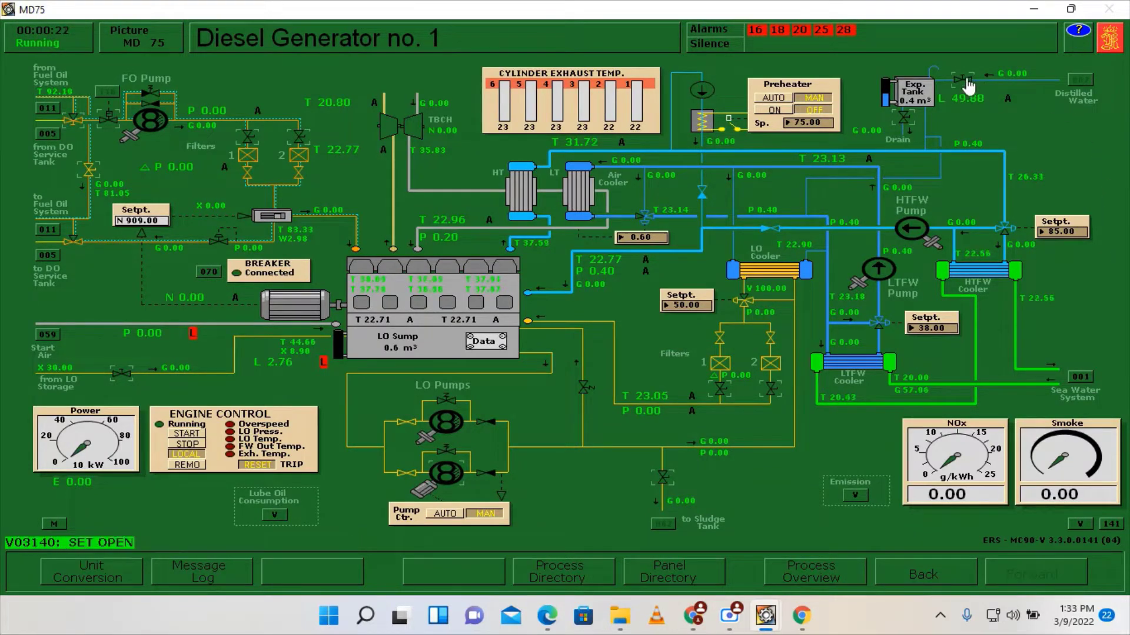
click(975, 116)
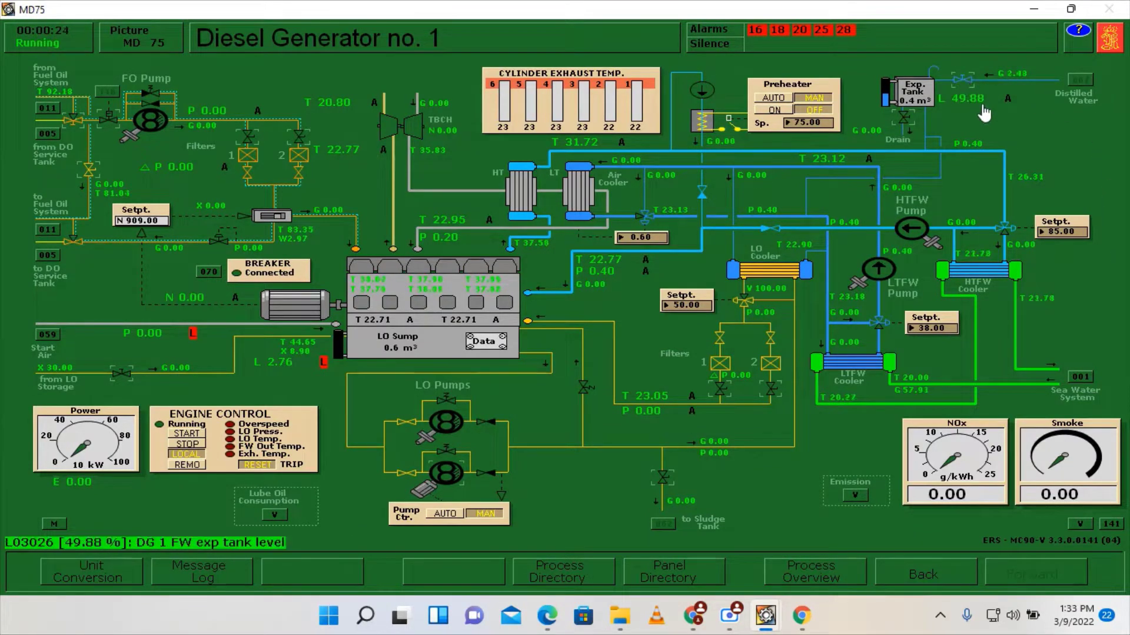
click(771, 113)
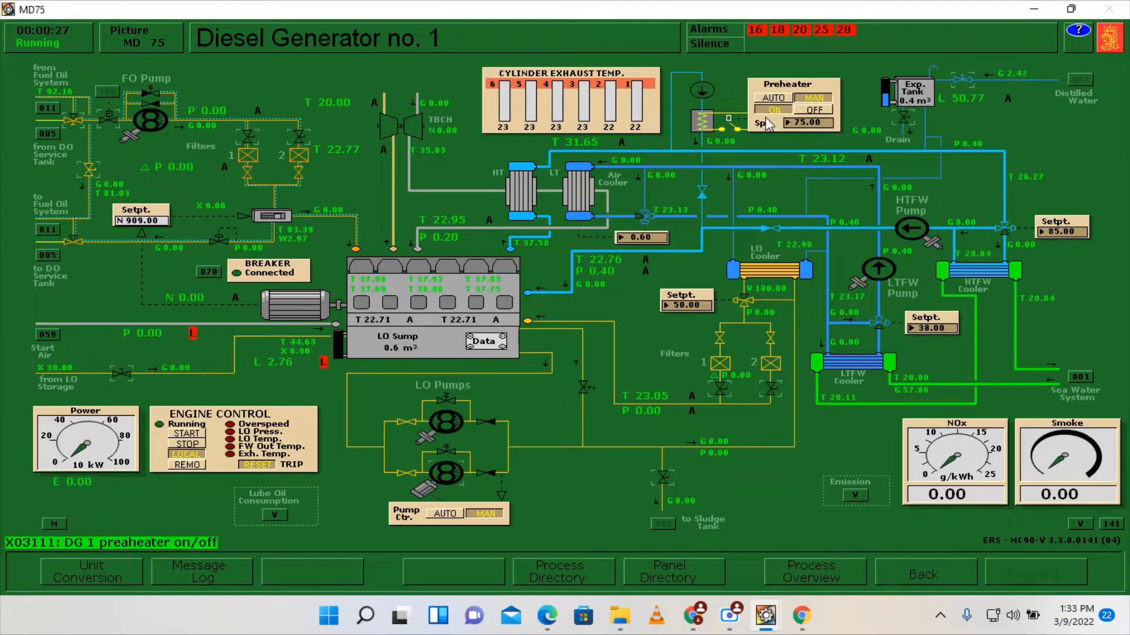
click(773, 97)
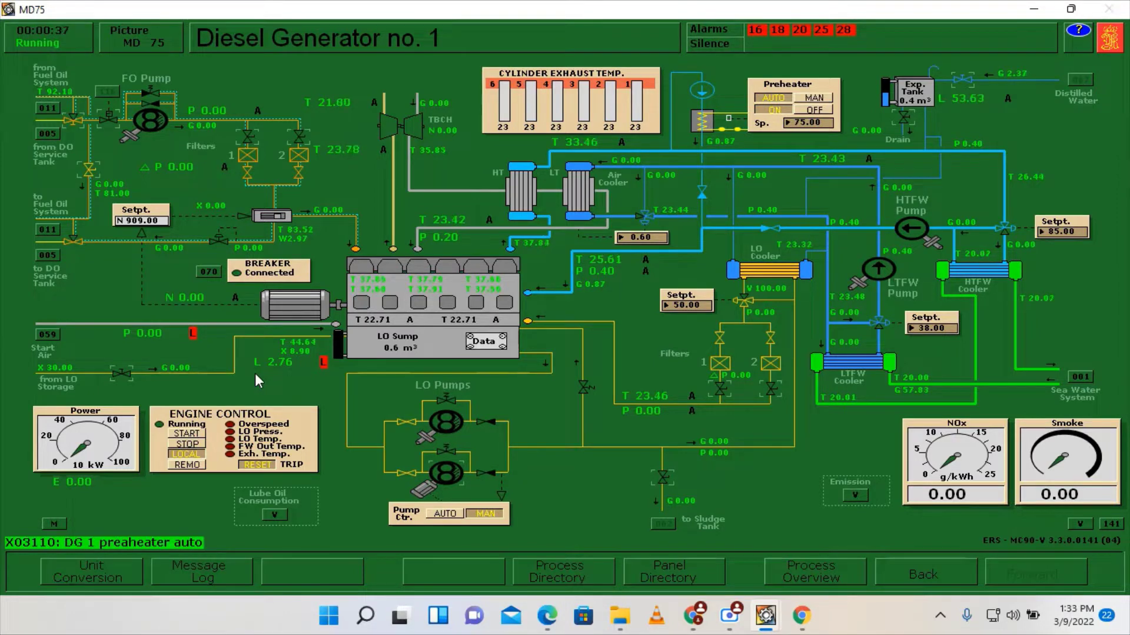
- Fill DG1's LO sump through V03141 to about 54.21, then close V03141 and V03140
click(118, 380)
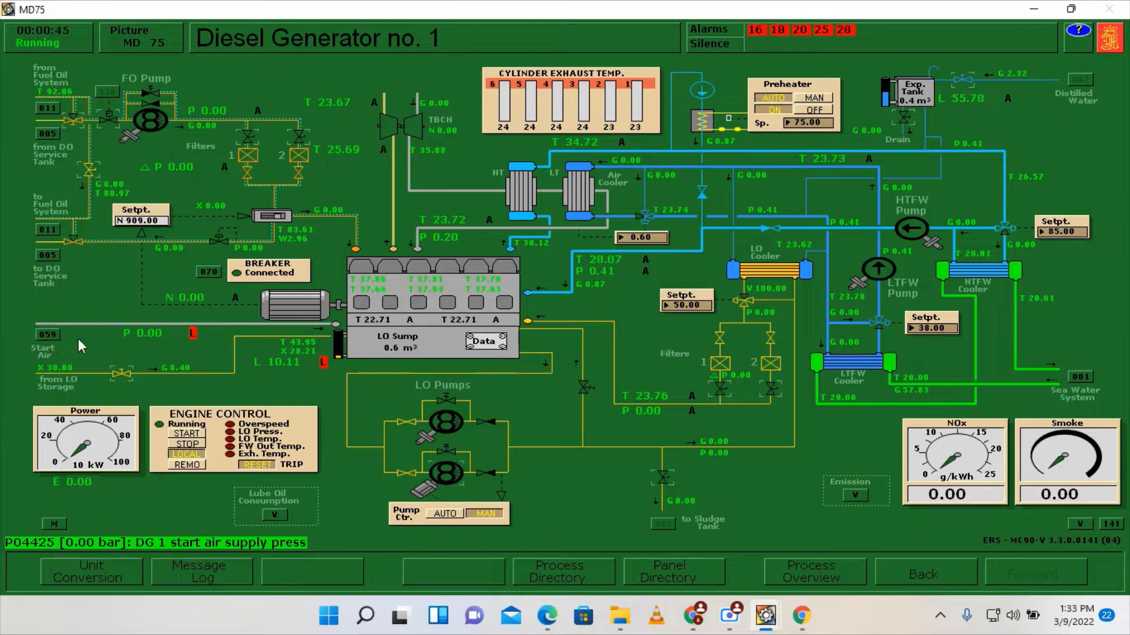
click(47, 335)
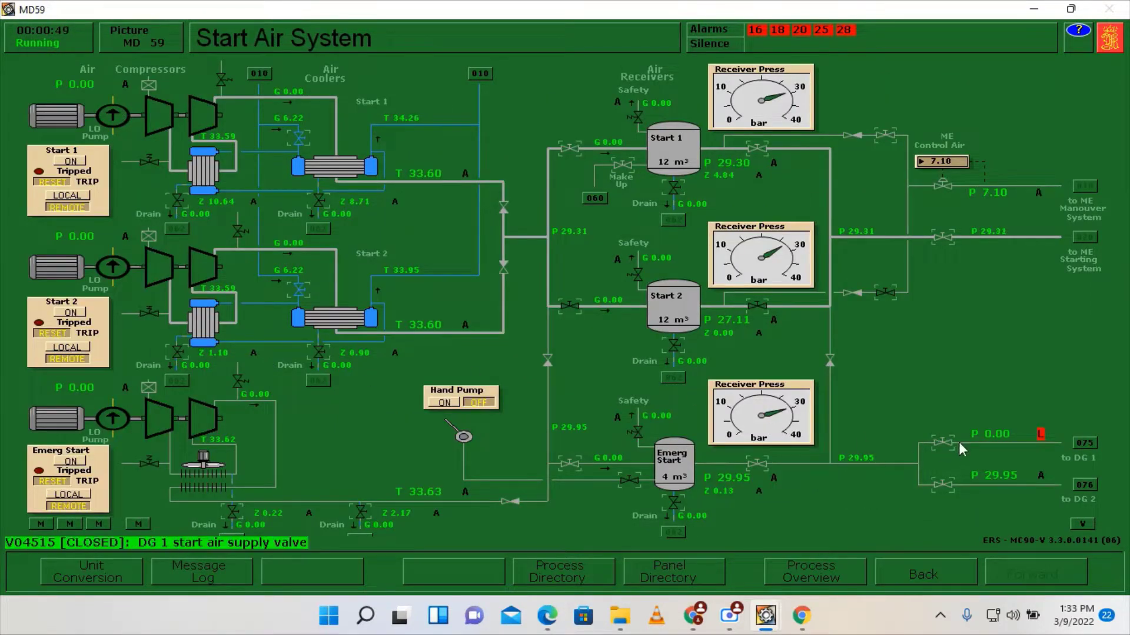
click(1080, 449)
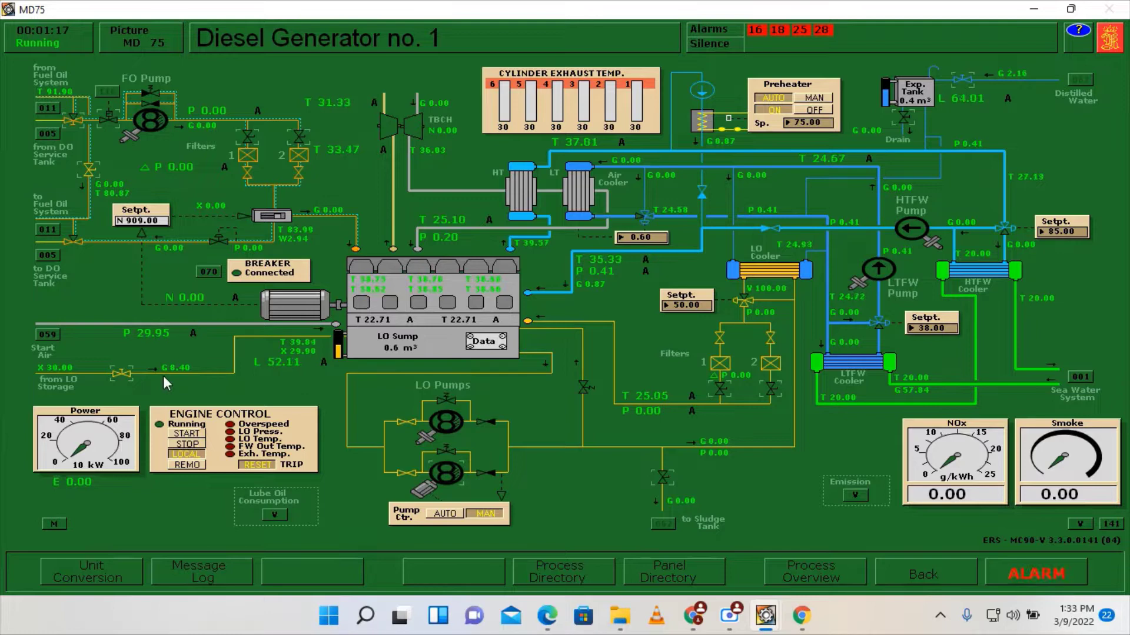
click(121, 373)
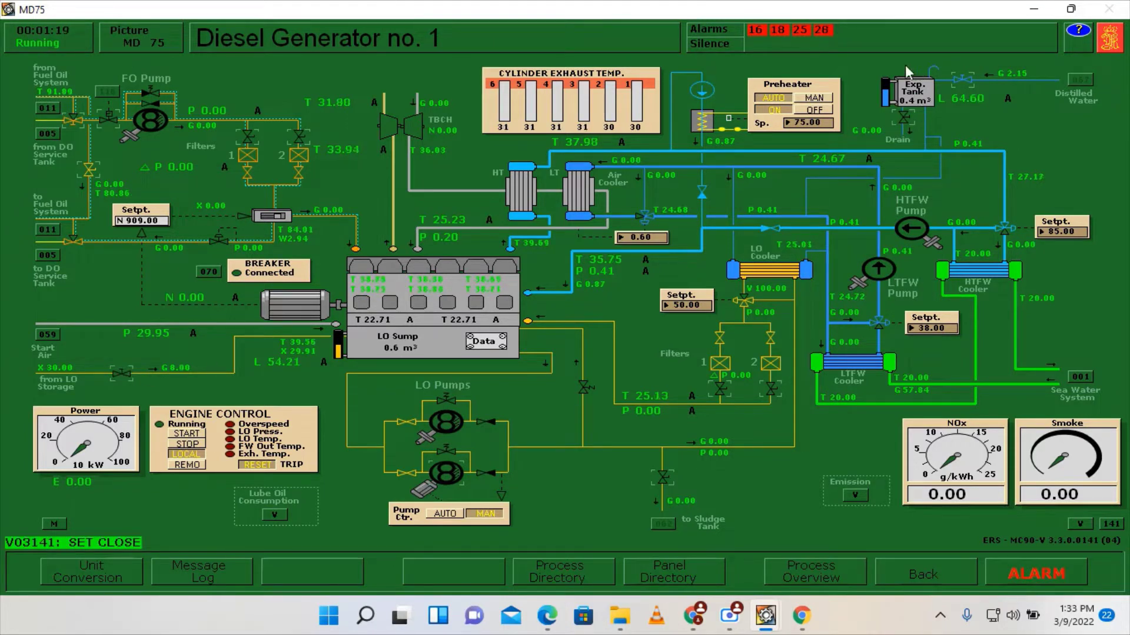
click(963, 81)
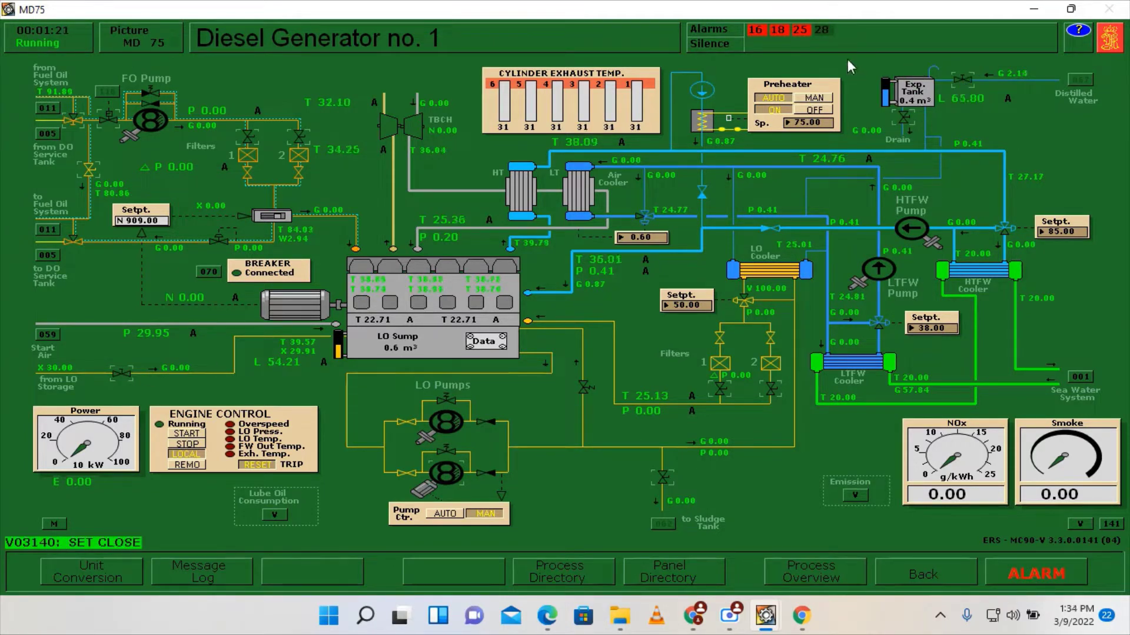
- Acknowledge the Hydrophore Tank level alarm in alarm group 28 and close the AL ALFA page
click(820, 32)
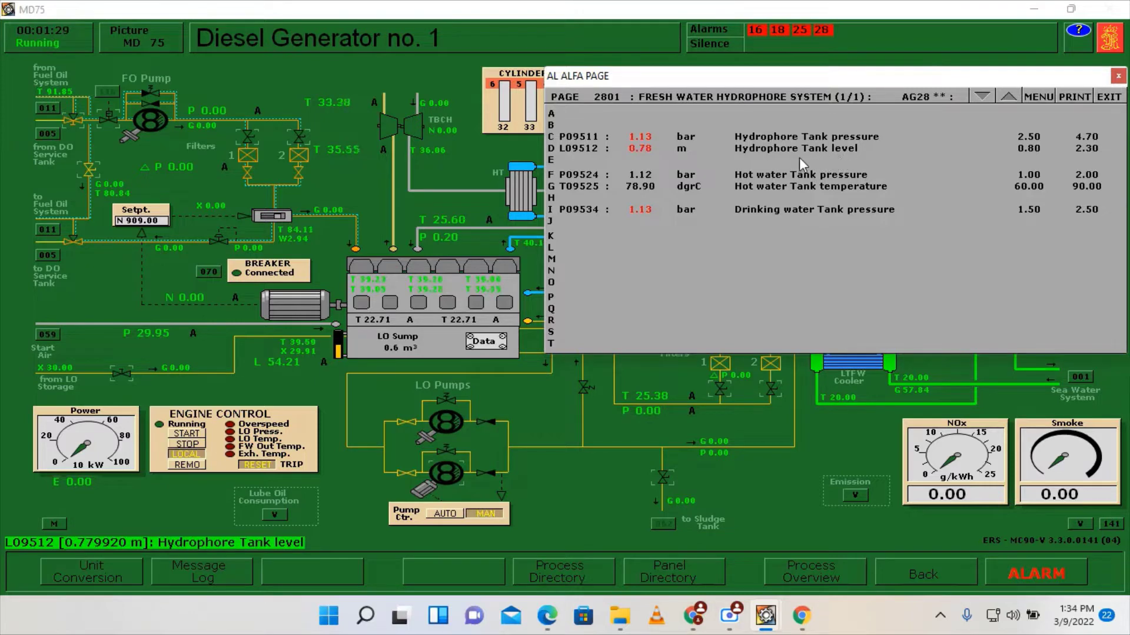
click(871, 147)
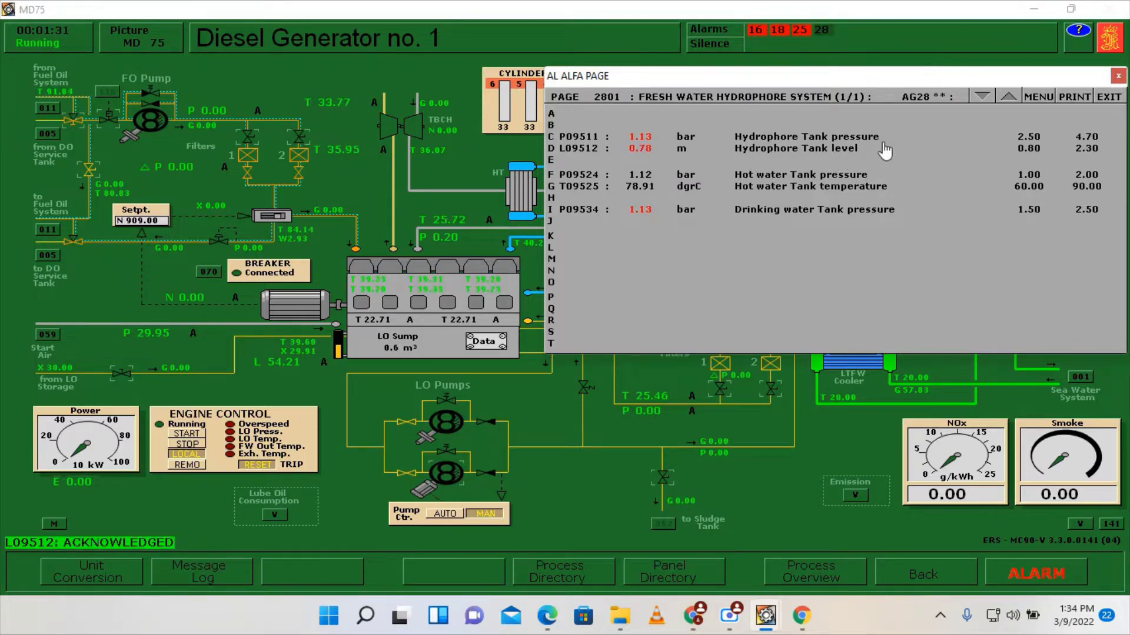
click(1117, 77)
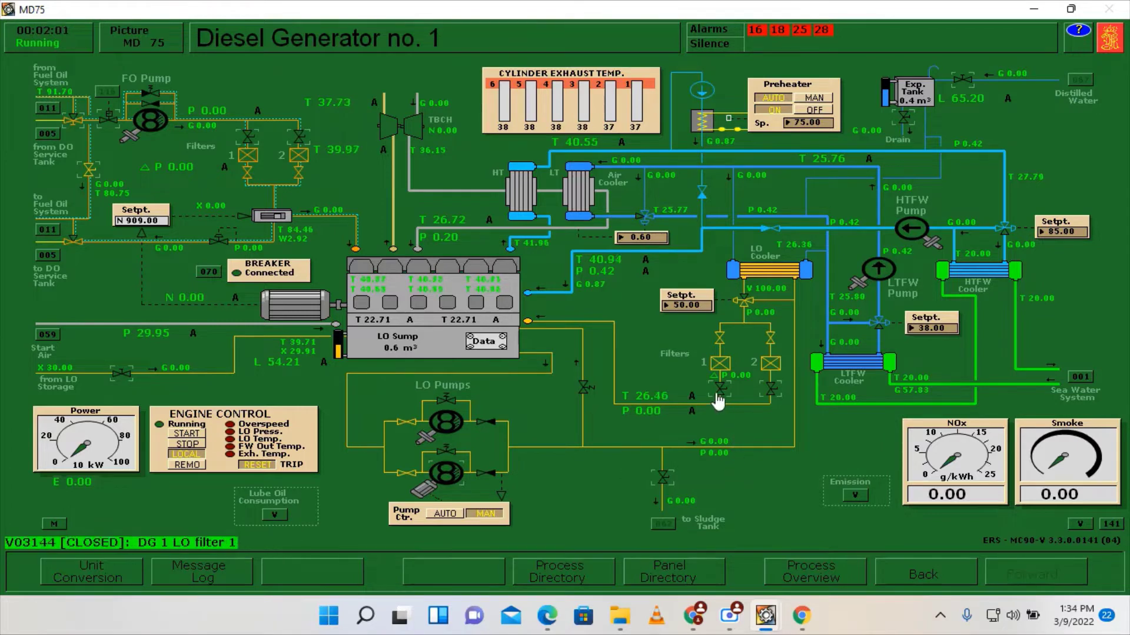
- Start DG1's LO priming pump under AUTO pump control, then go to Fuel Oil Service Tanks
click(453, 481)
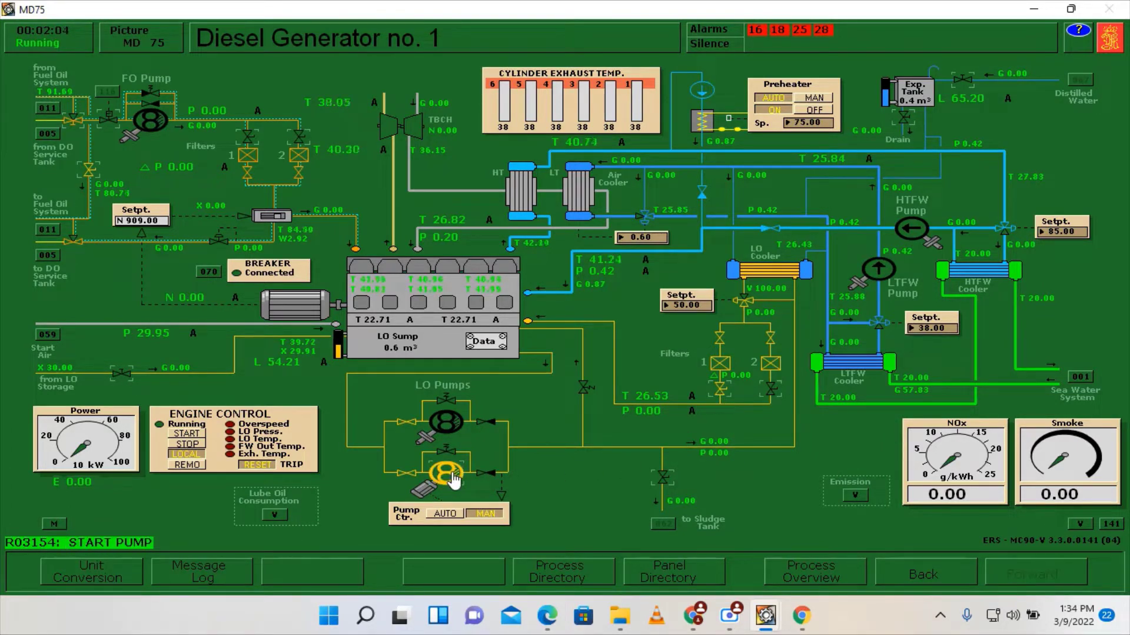
click(443, 515)
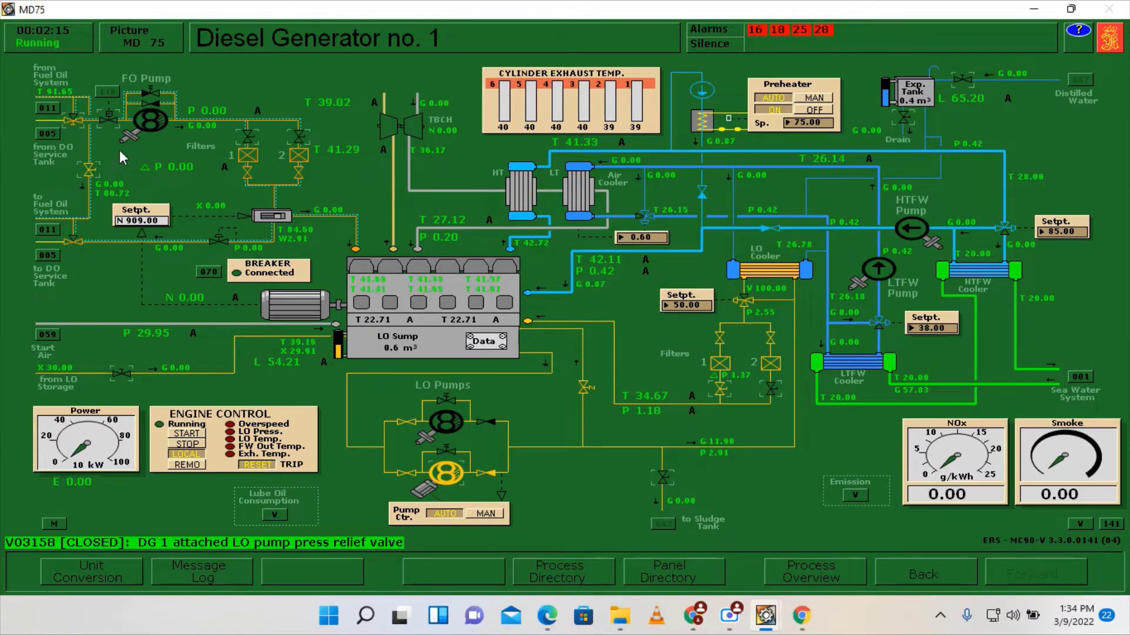
click(49, 134)
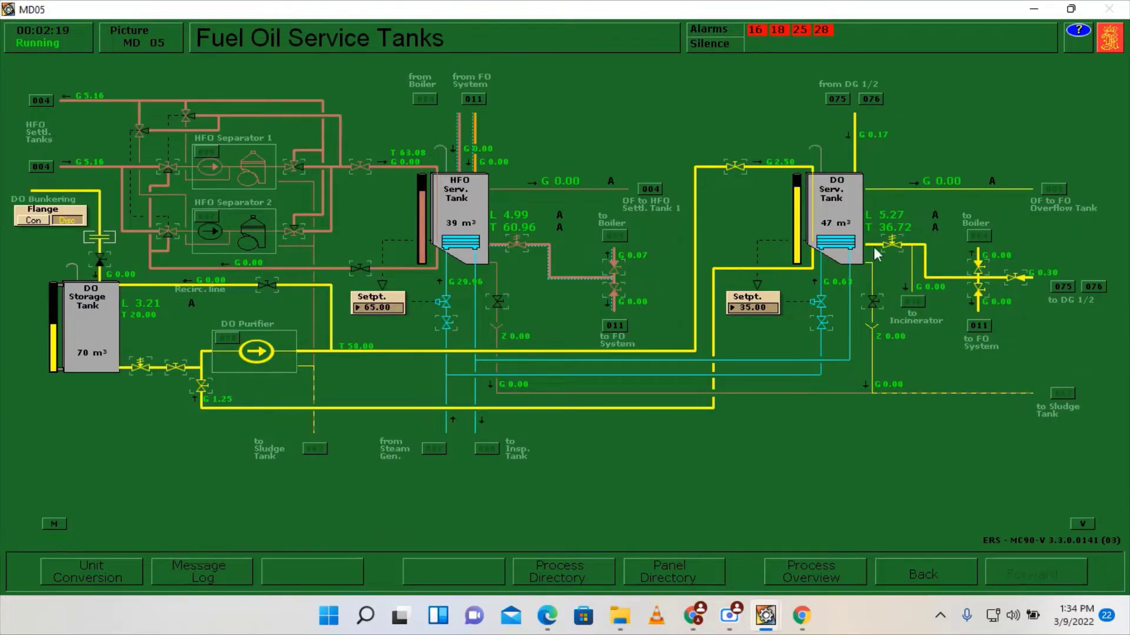
- Open fuel valve V00118 to DG1/2, then DG1's shut-off valve V03150 and filter valve V03151
click(1059, 293)
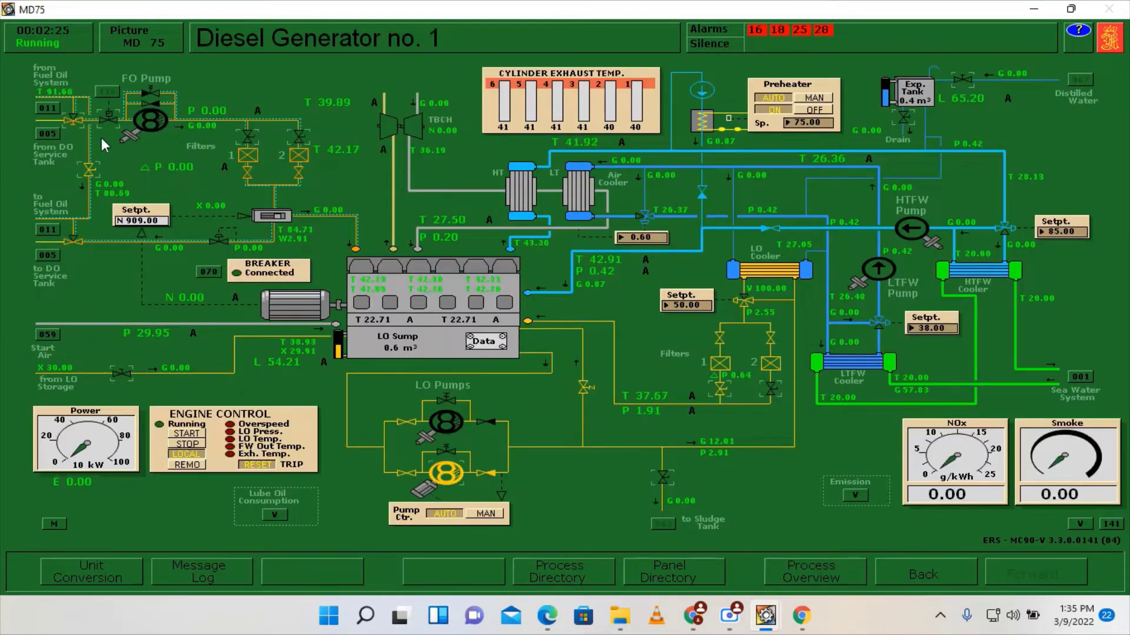
click(50, 108)
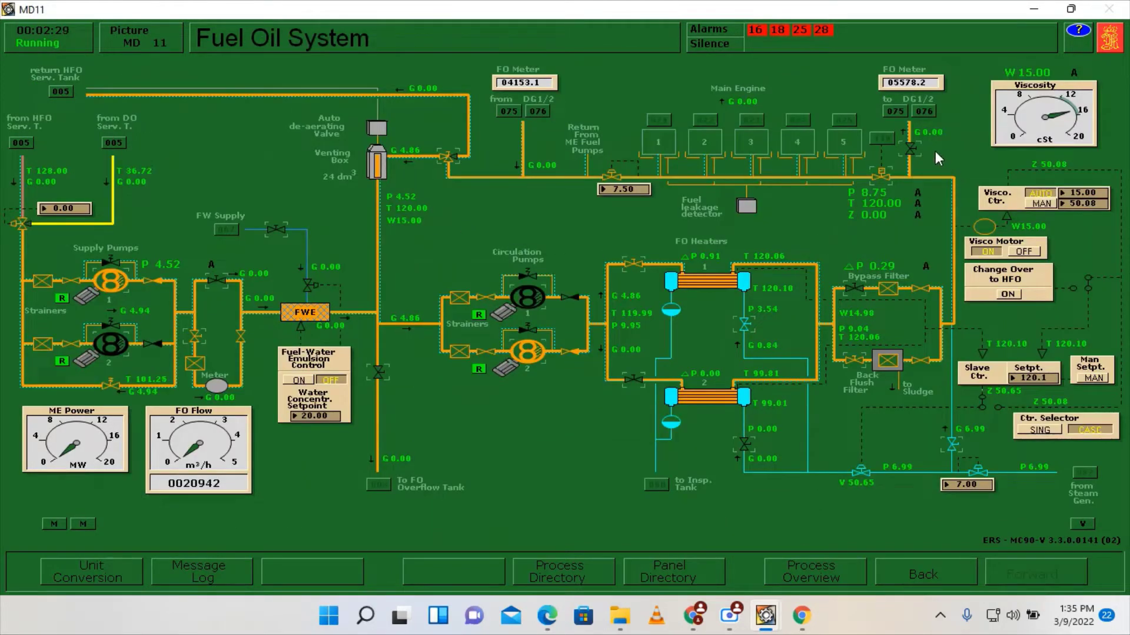
click(912, 150)
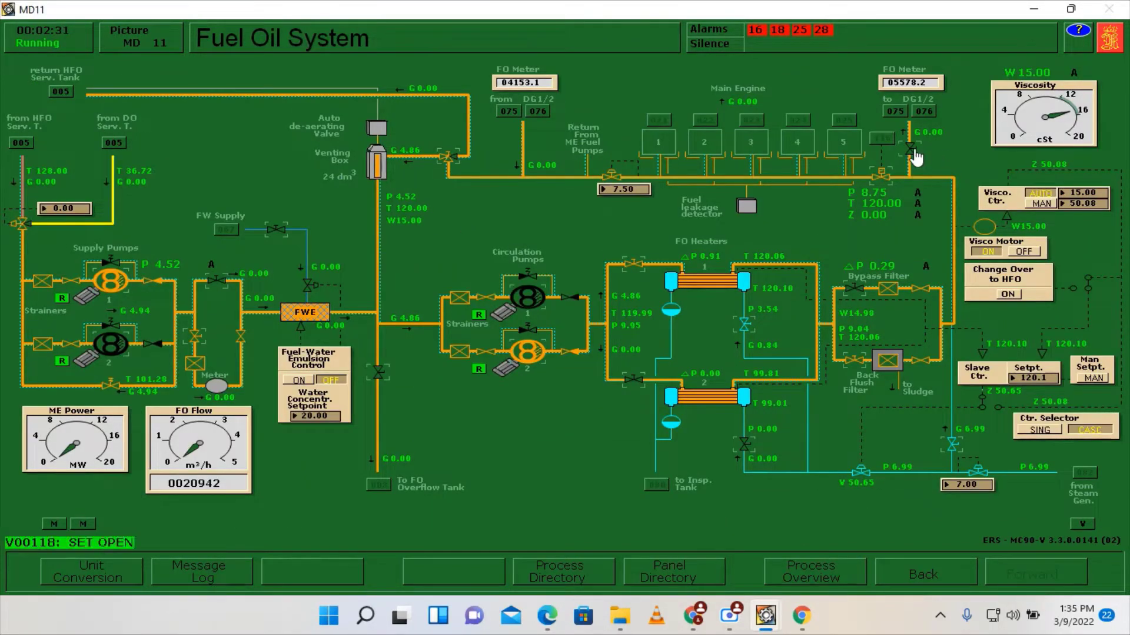
click(896, 111)
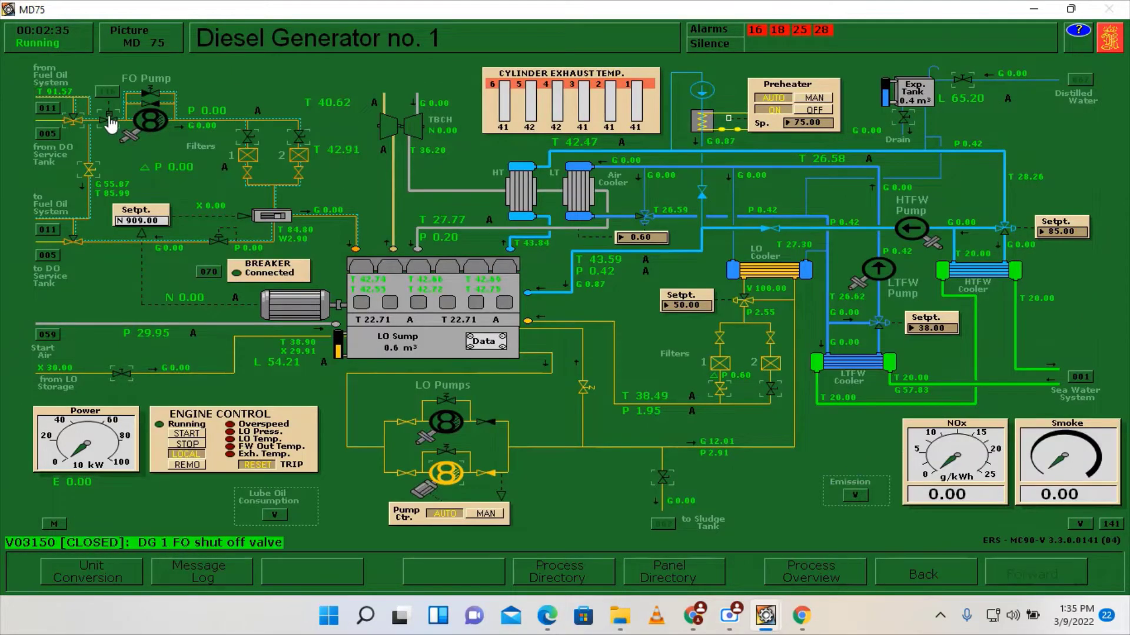
click(109, 122)
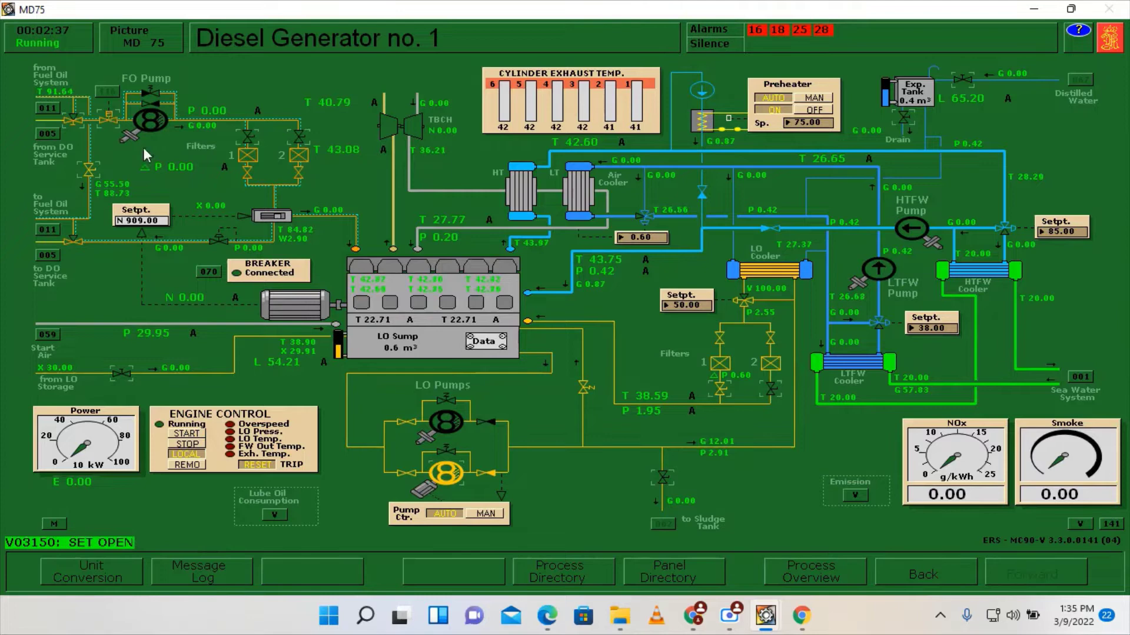
click(247, 140)
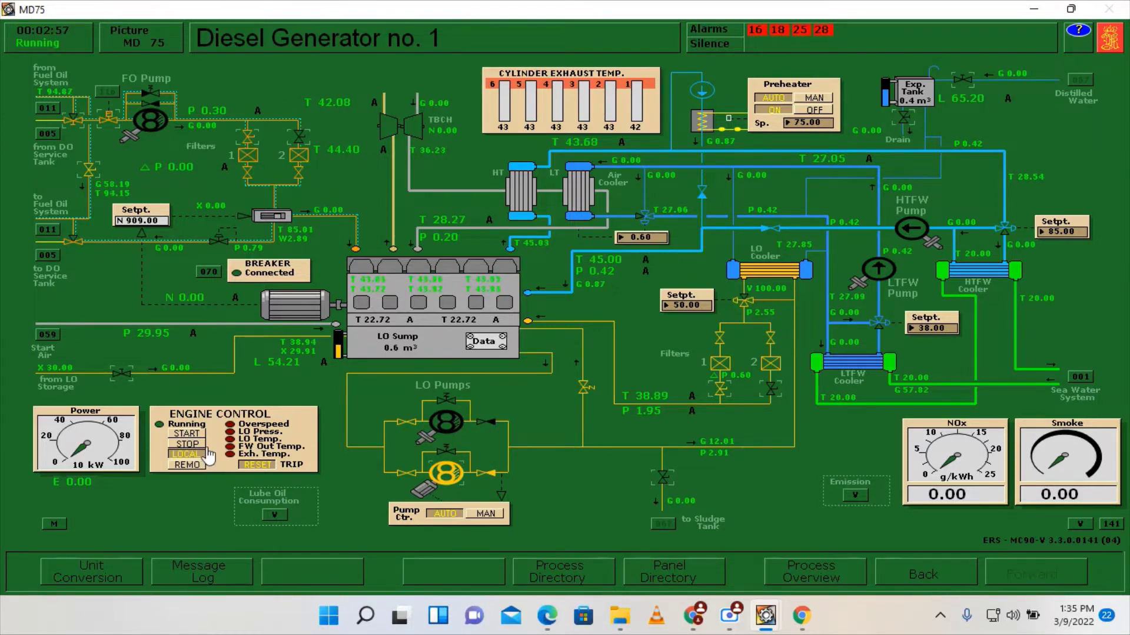
- Start Diesel Generator no. 1 from the ENGINE CONTROL panel
click(201, 434)
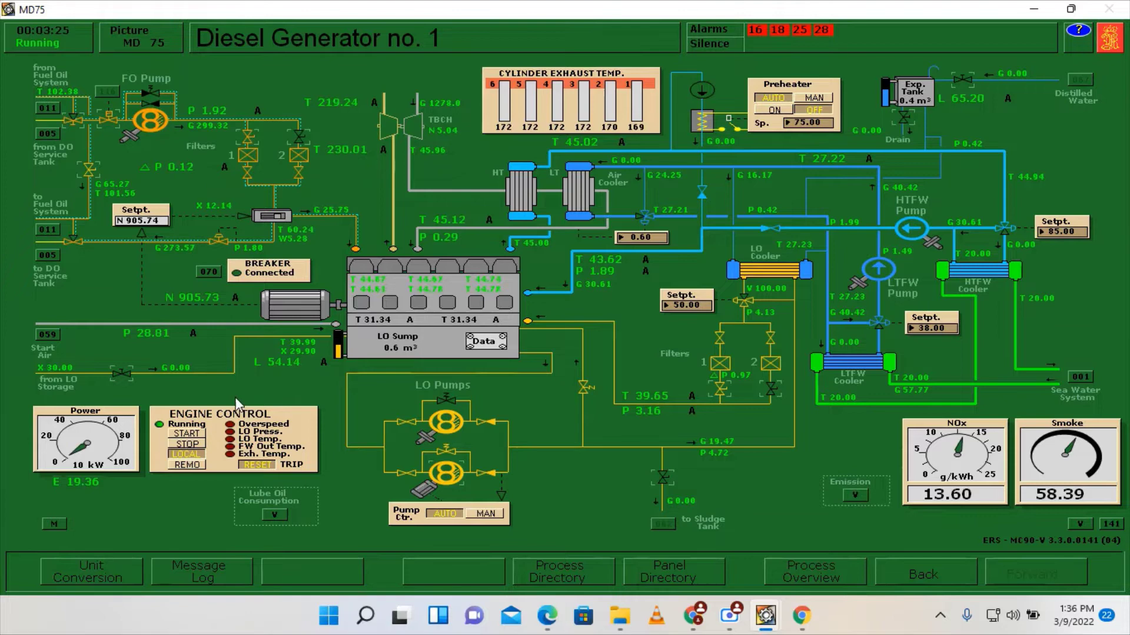
- Put DG1 on remote control, switch on its excitation, and reset DG2's breaker trip
click(187, 465)
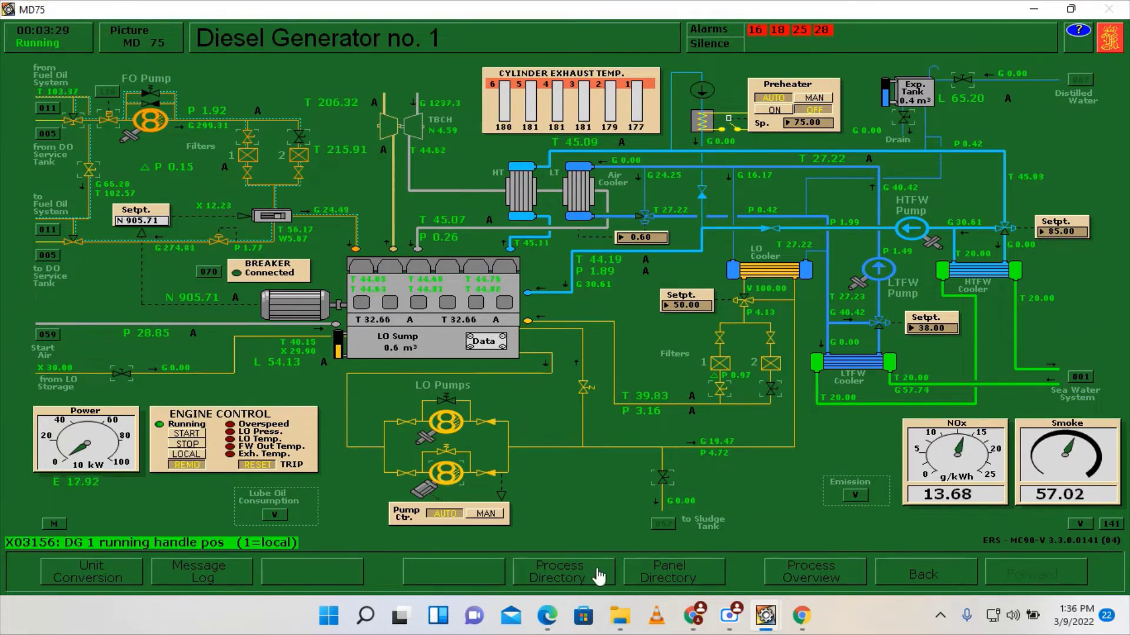
click(599, 577)
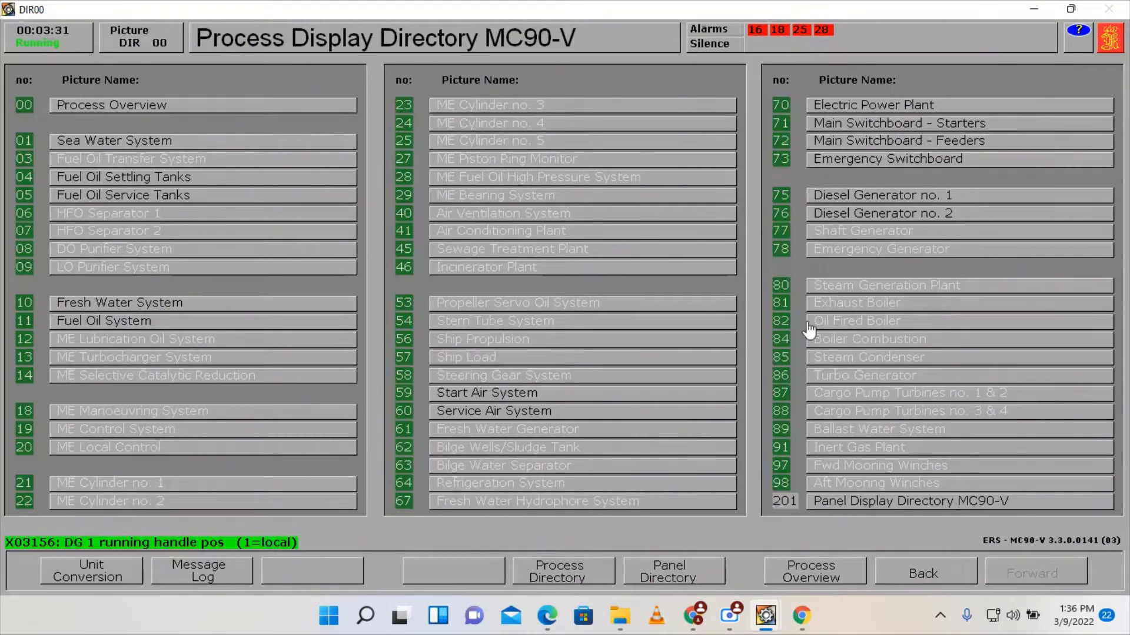
click(839, 107)
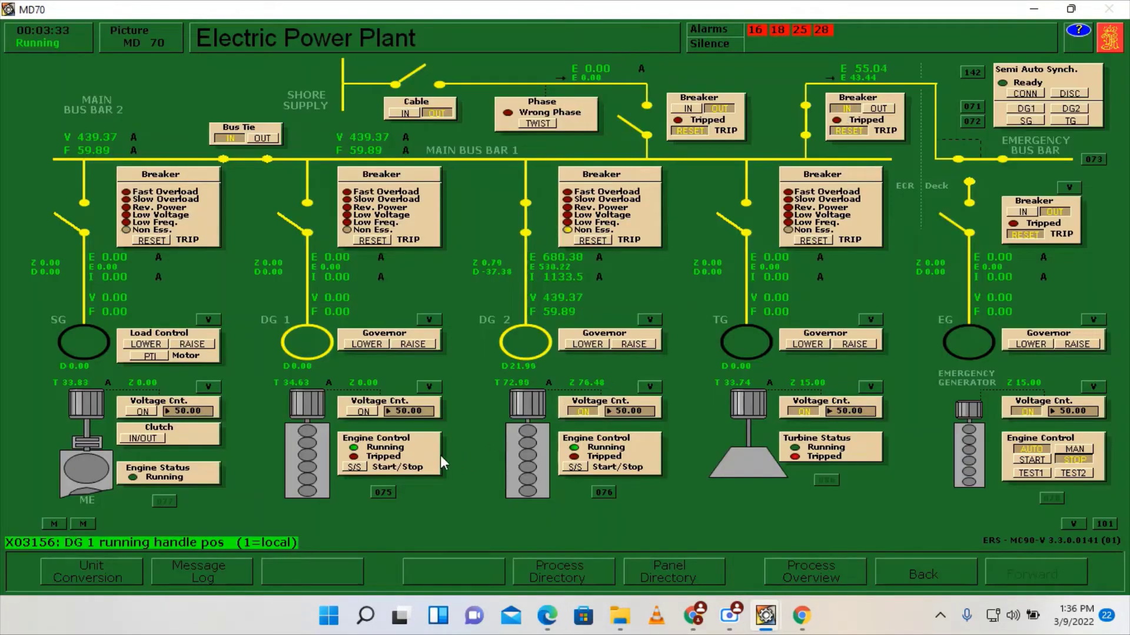
click(365, 411)
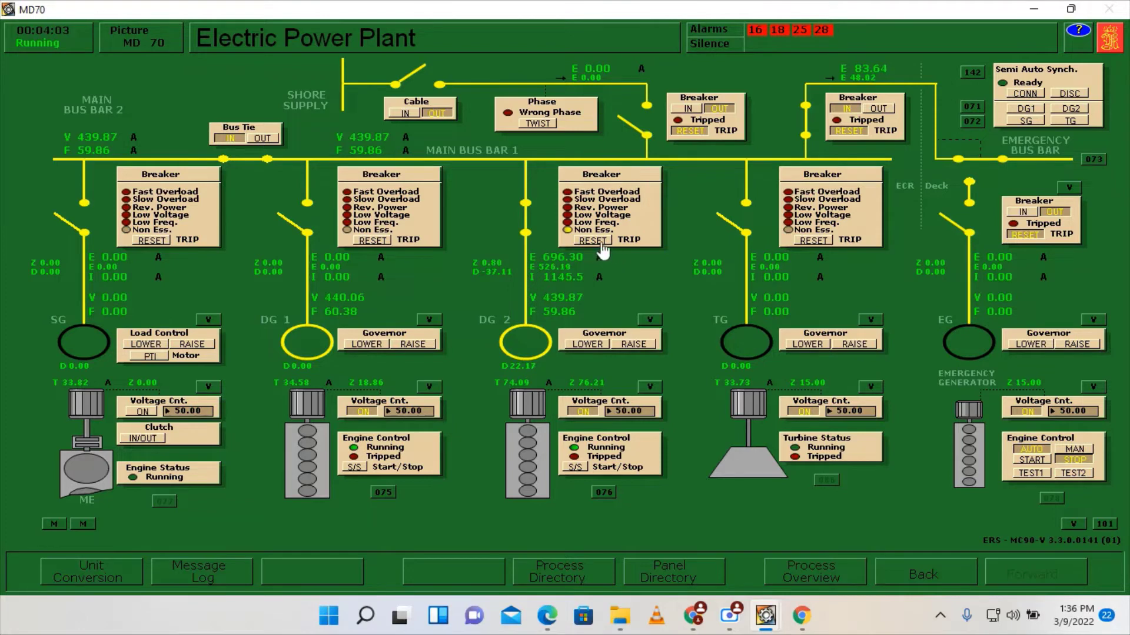
click(599, 241)
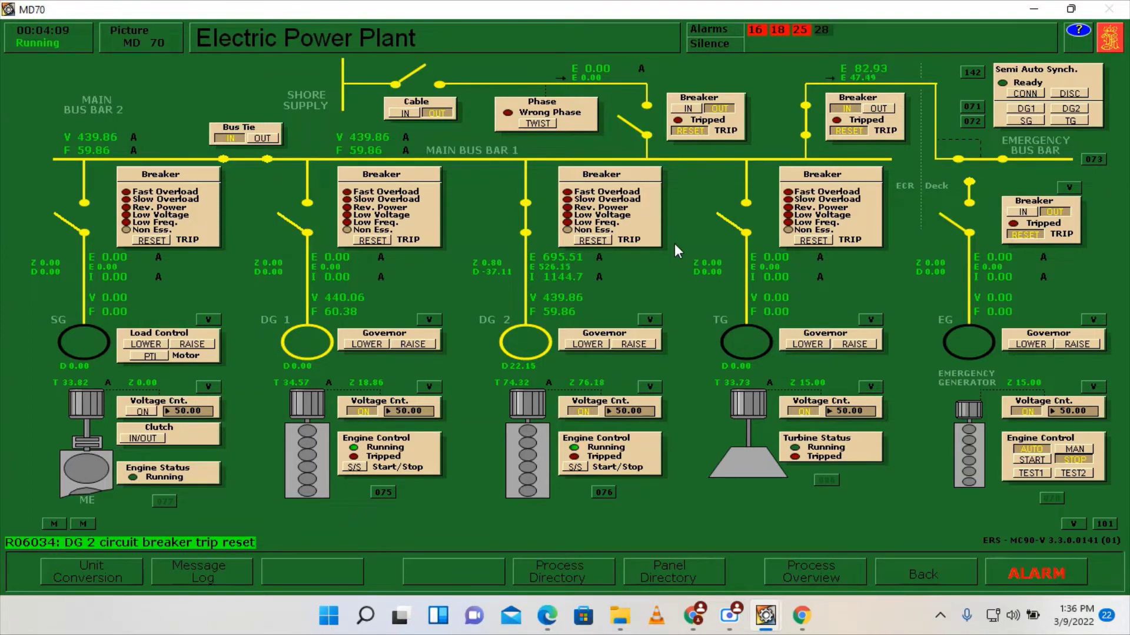
- Acknowledge hot water tank pressure alarm P09524 in alarm group 28 and close the list
click(823, 34)
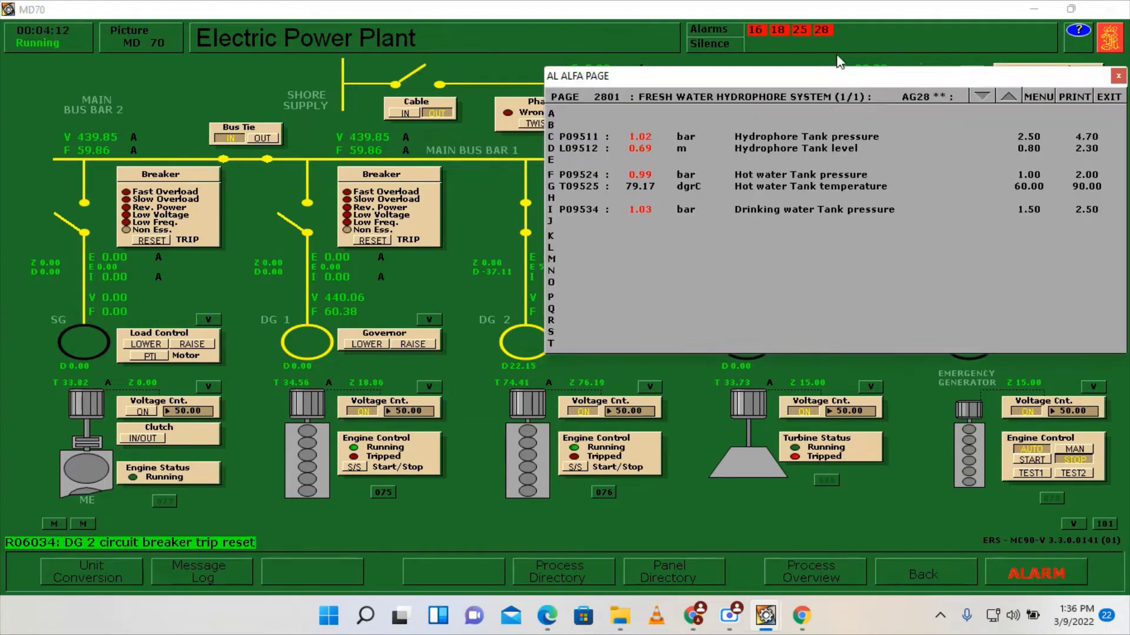
click(640, 178)
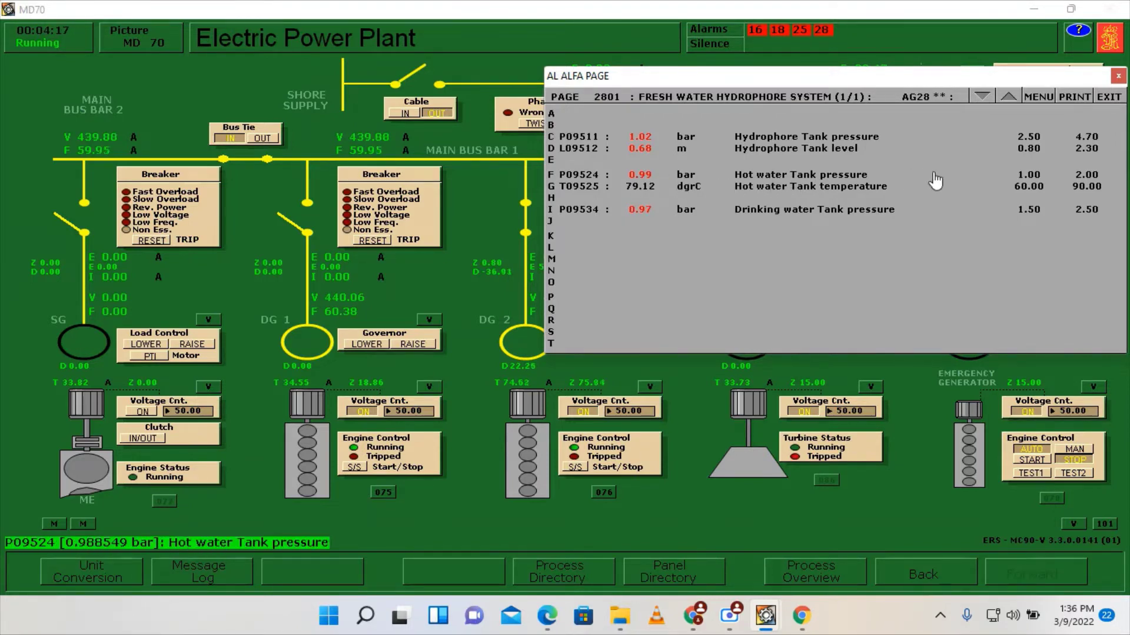
click(1118, 76)
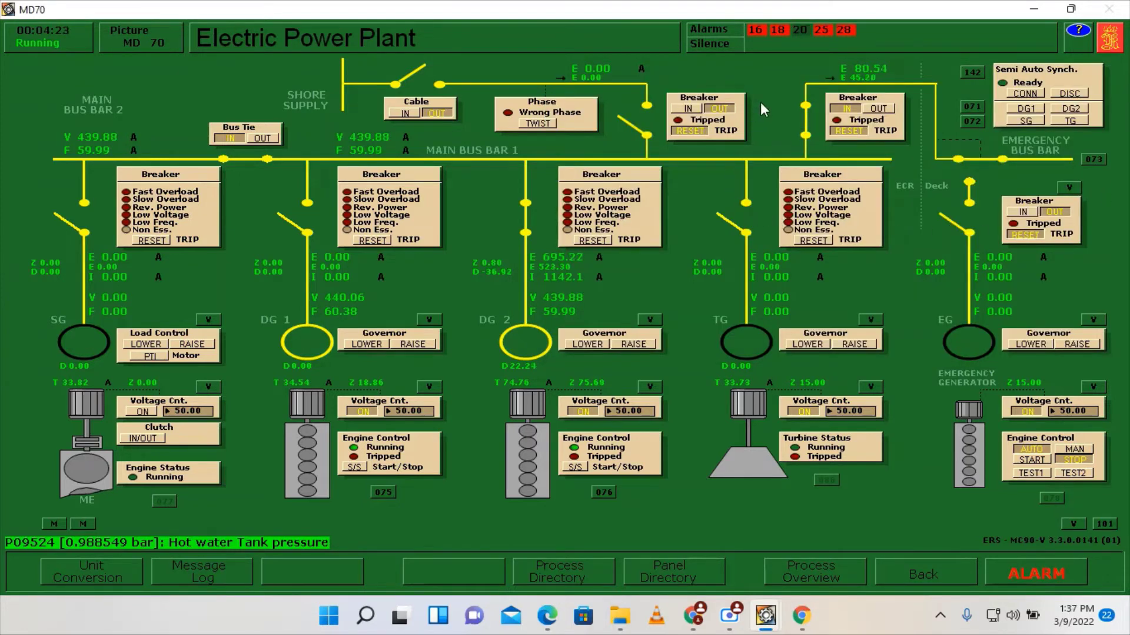
- Acknowledge DG1 HTFW inlet temperature alarm T03017, checking HTFW inlet and outlet temperatures
click(800, 30)
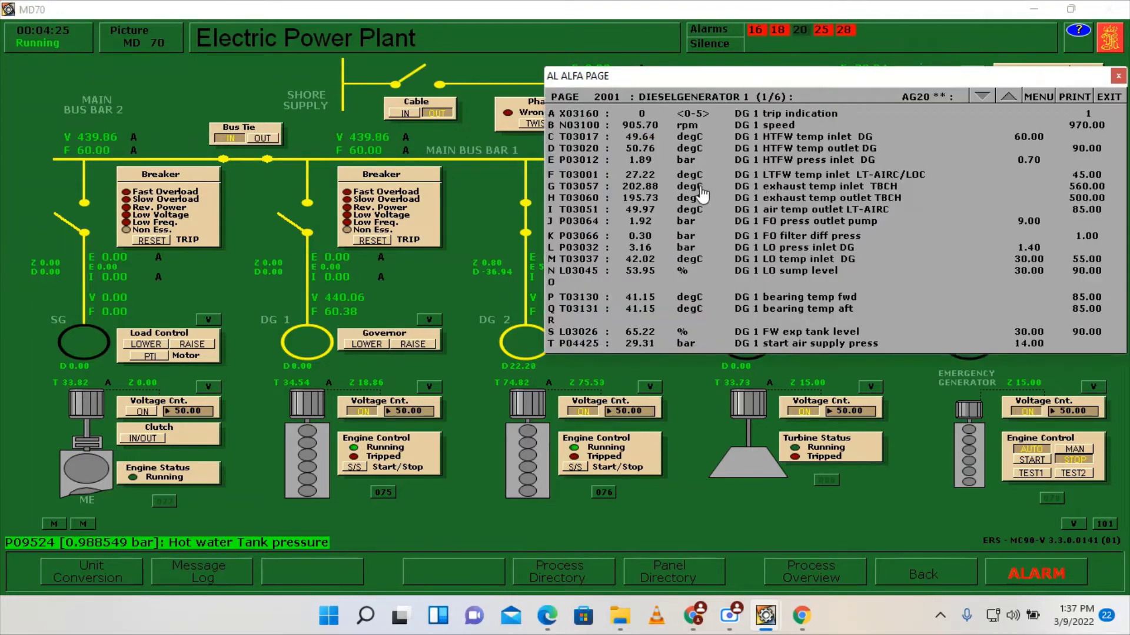
click(637, 139)
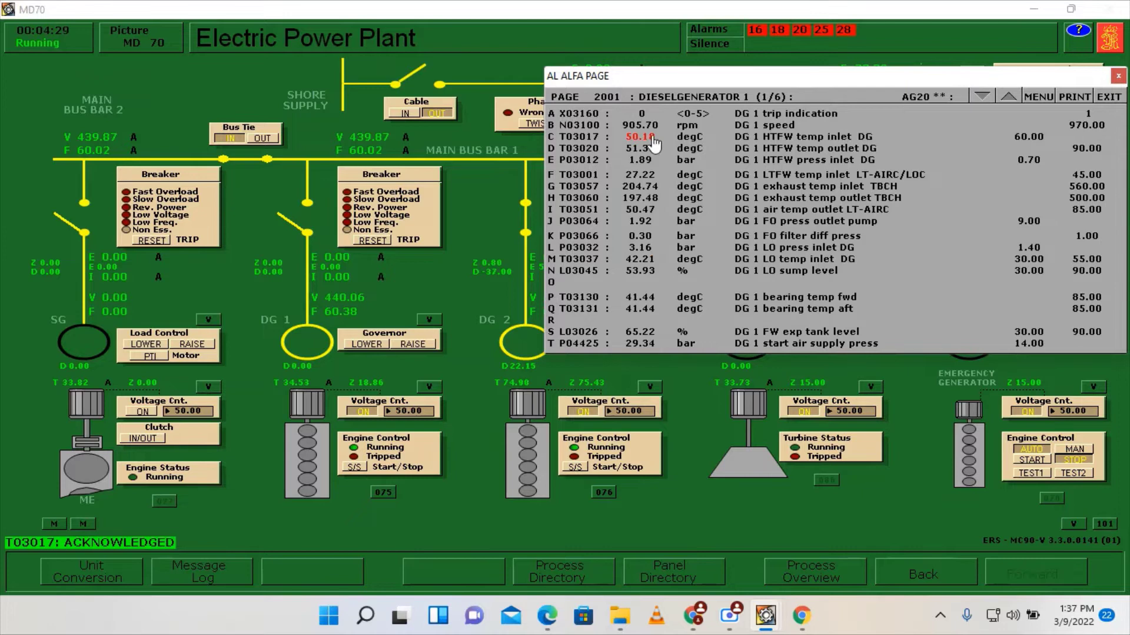
click(771, 152)
click(785, 142)
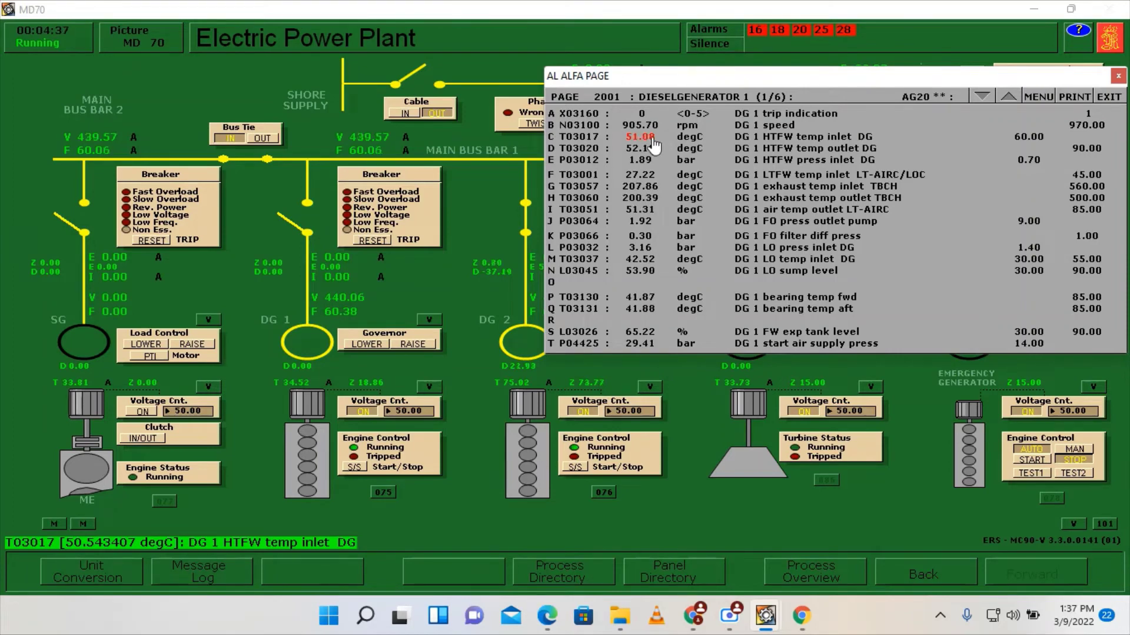
click(1117, 77)
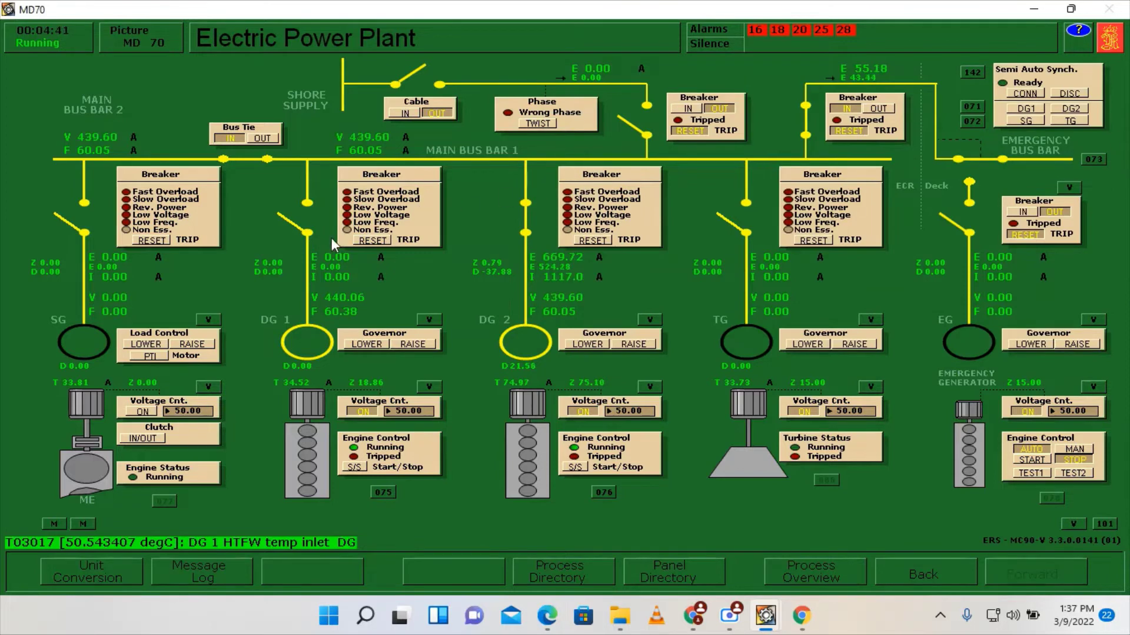
- Semi-auto synchronise DG1 onto main bus bar 1 beside DG2, then release DG1 from synchronising
mouse_move(322, 266)
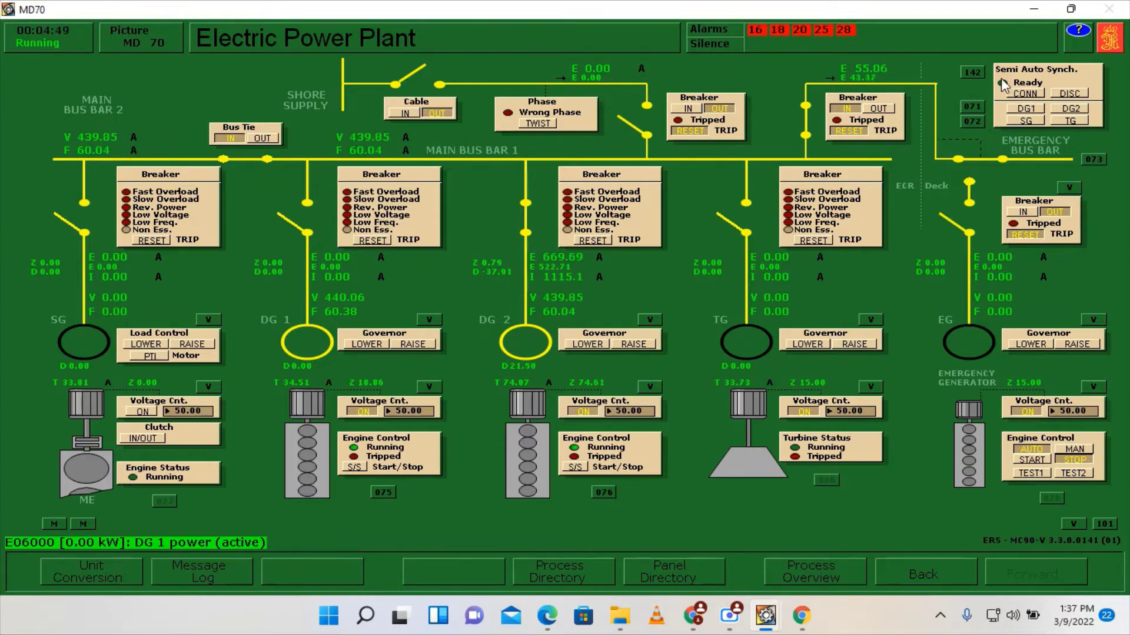
click(1008, 107)
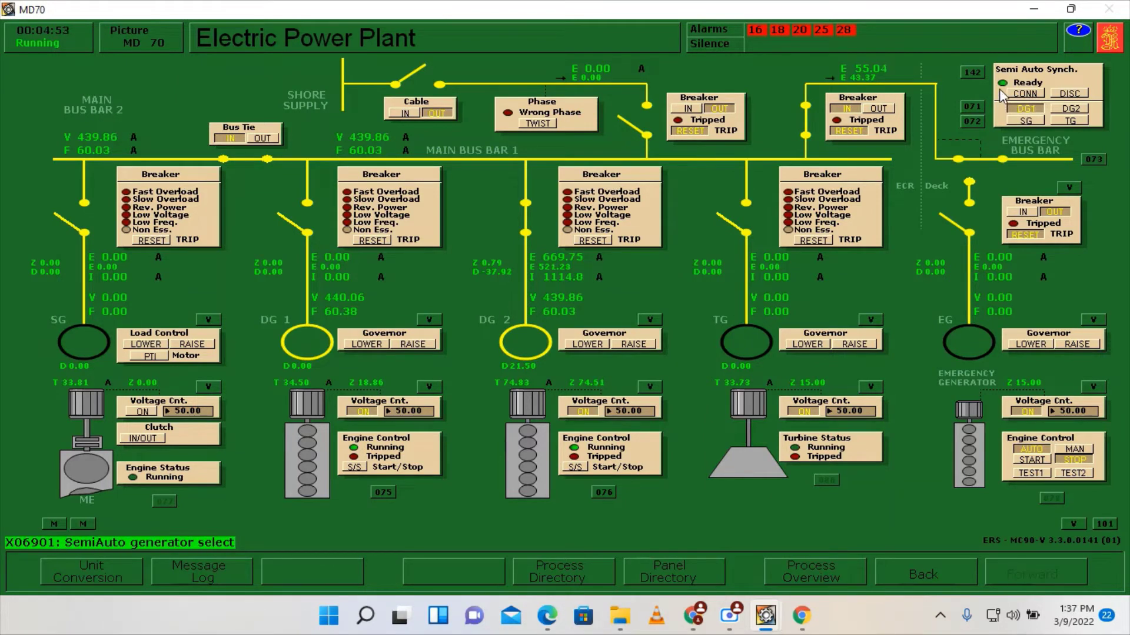
click(1016, 93)
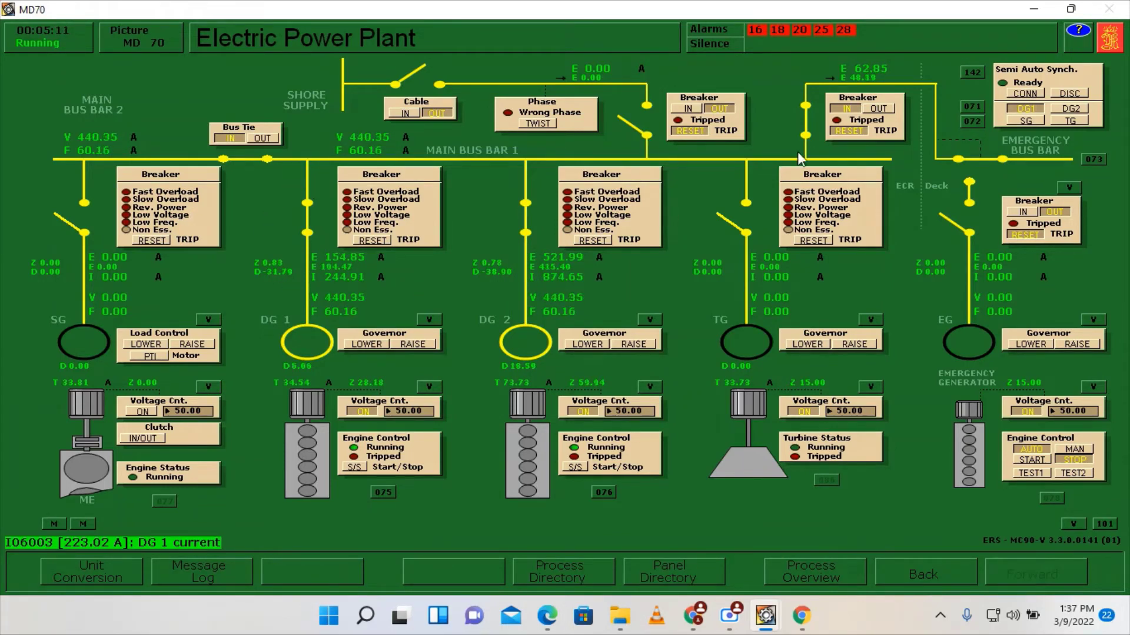
click(1025, 108)
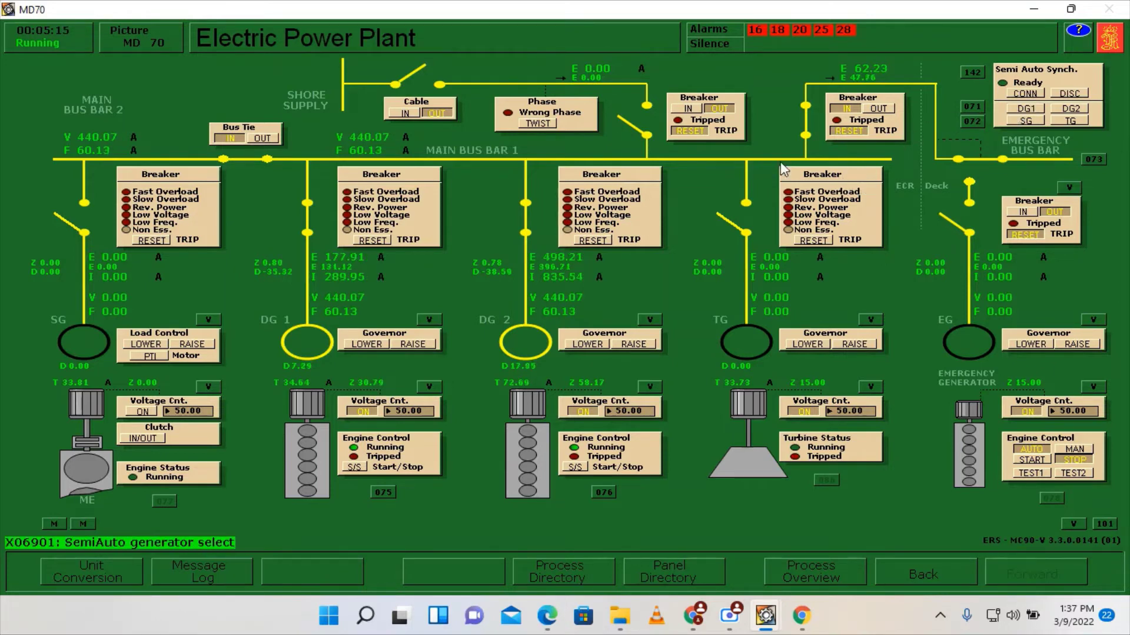
- Go from the emergency switchboard through the starters page to the main switchboard feeders page
click(1090, 160)
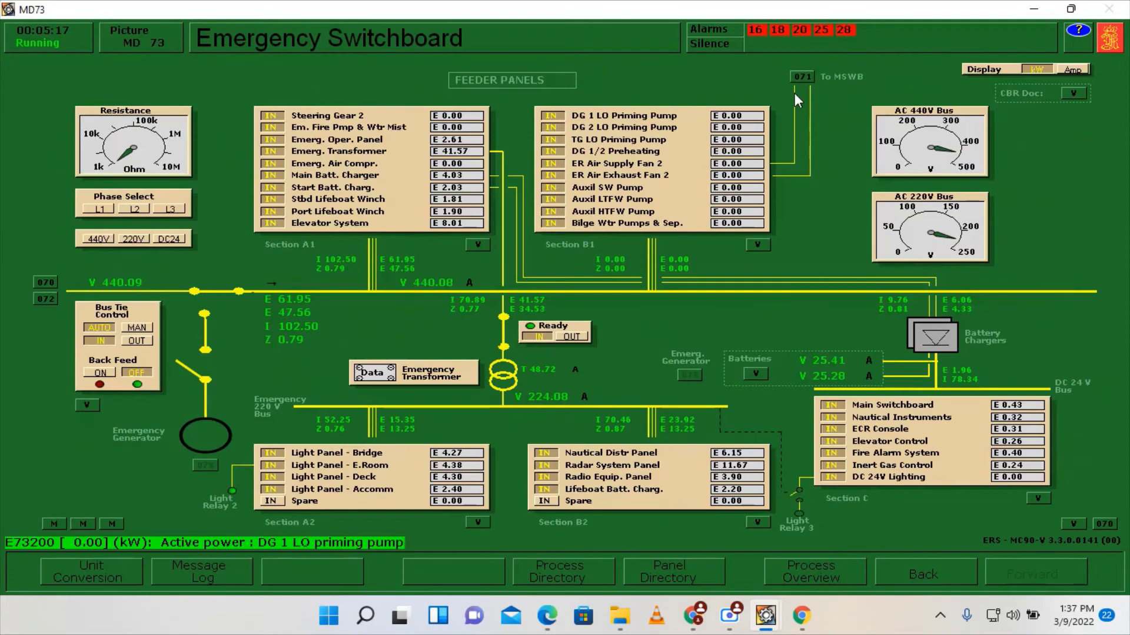
click(802, 77)
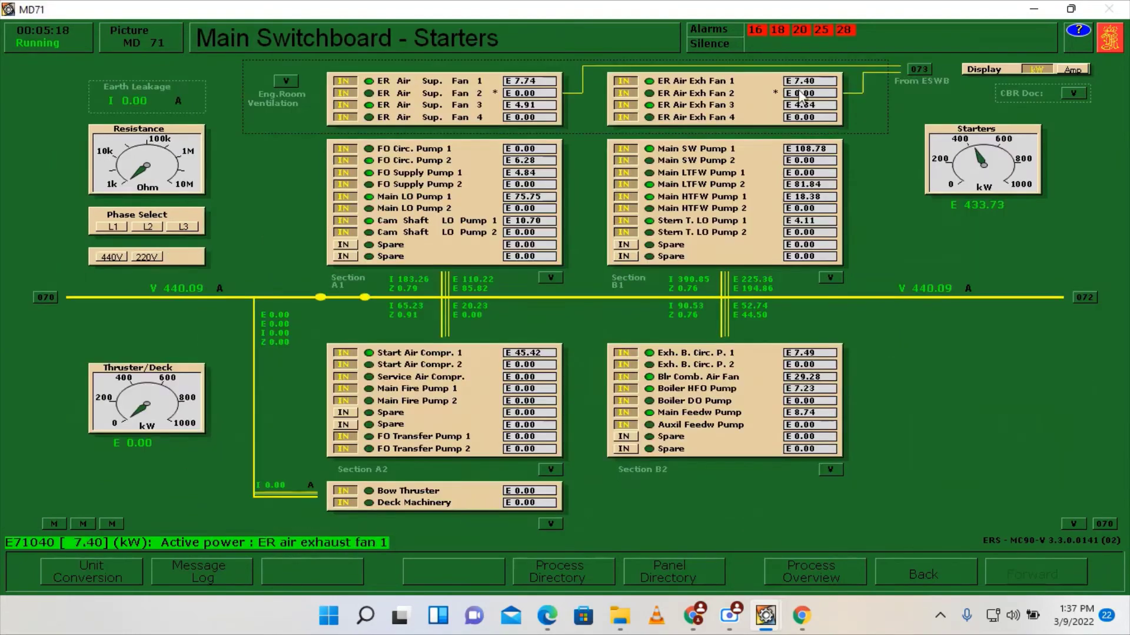
click(1082, 299)
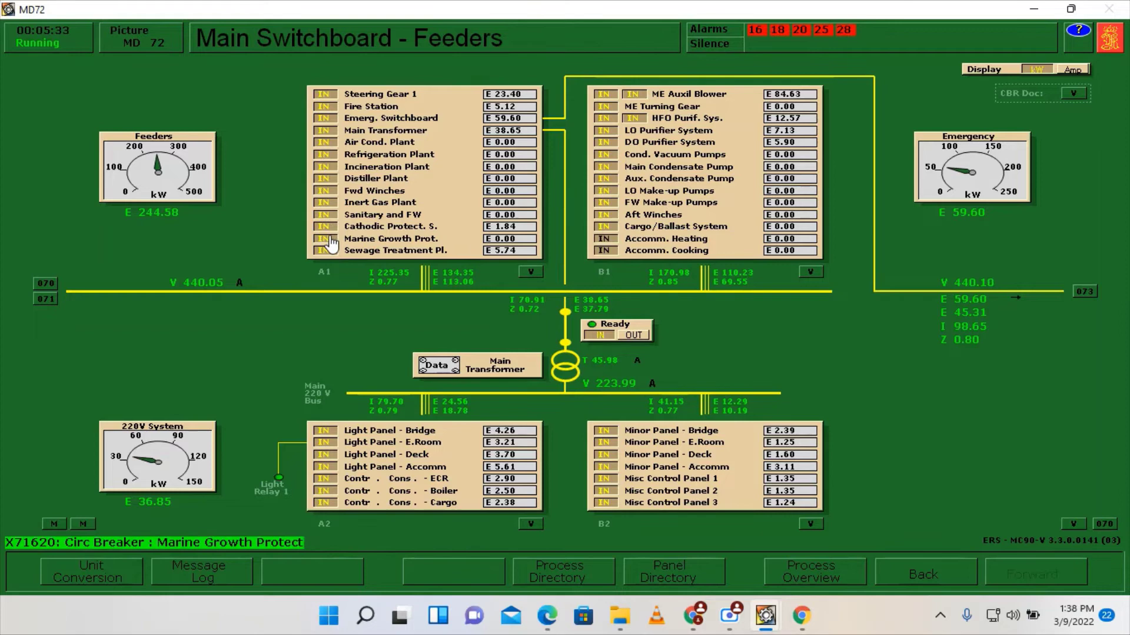
- Switch in the Accomm. Heating and Accomm. Cooking feeders, then bring up the Process Display Directory
click(604, 251)
click(604, 239)
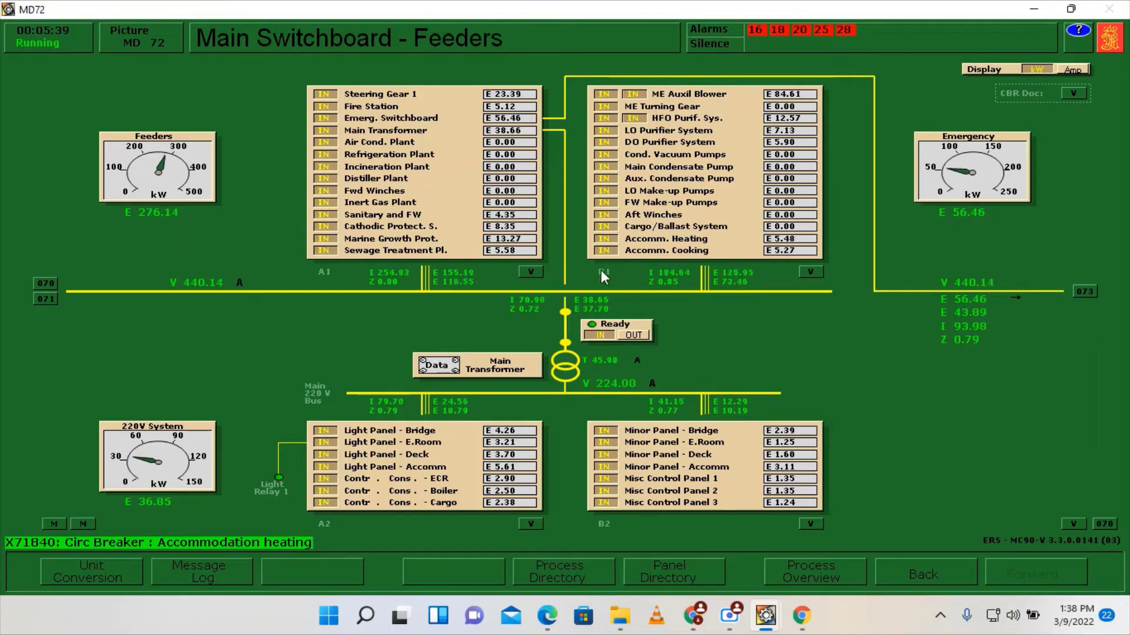
click(564, 572)
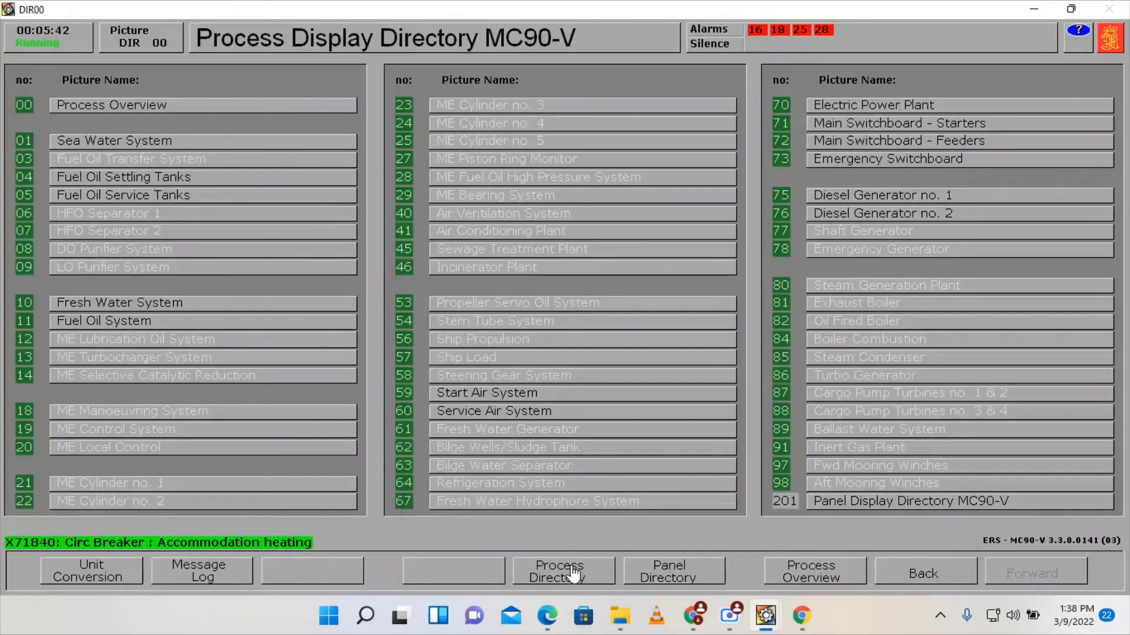
- On Power Chief Generator Control (101), give Diesel Generator 1 Prior 1 and AUTO
click(823, 197)
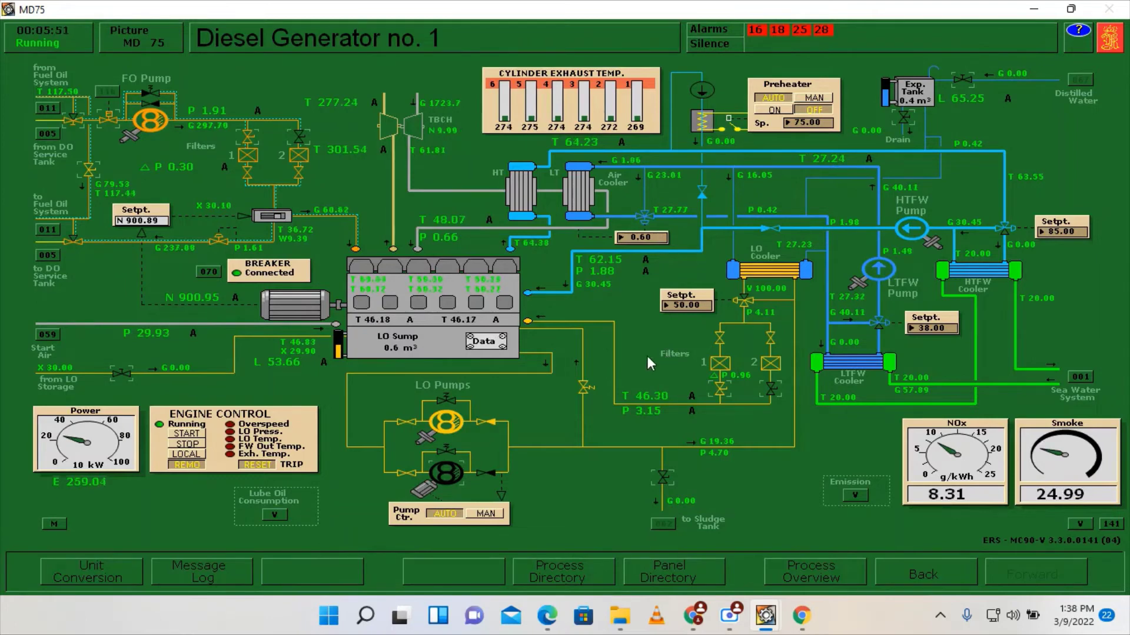
click(673, 578)
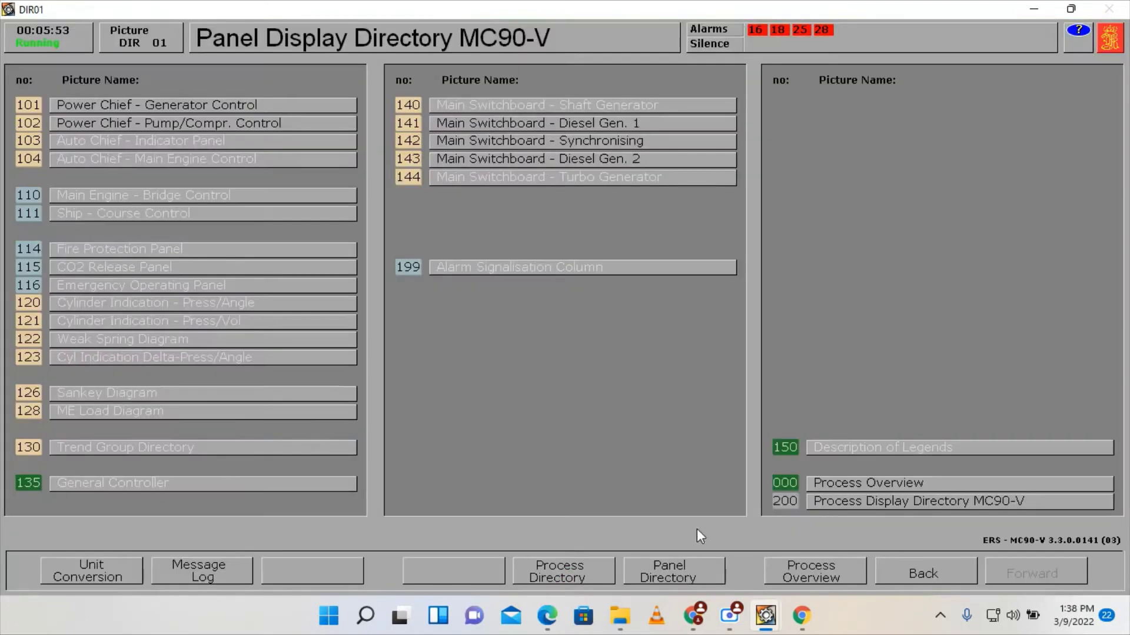
click(156, 108)
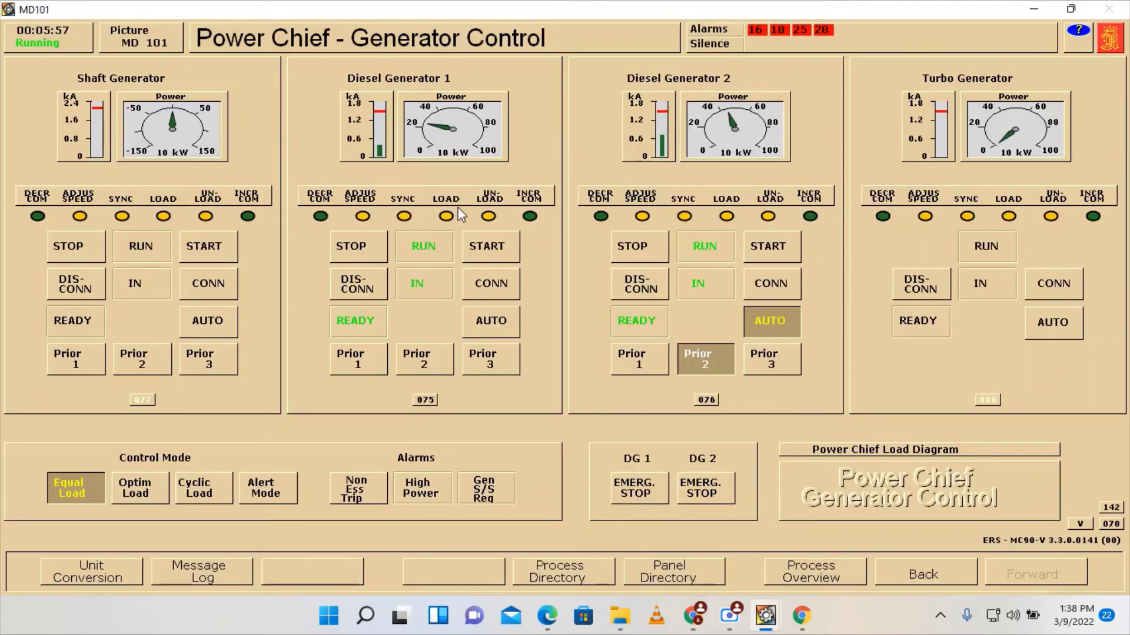
click(354, 367)
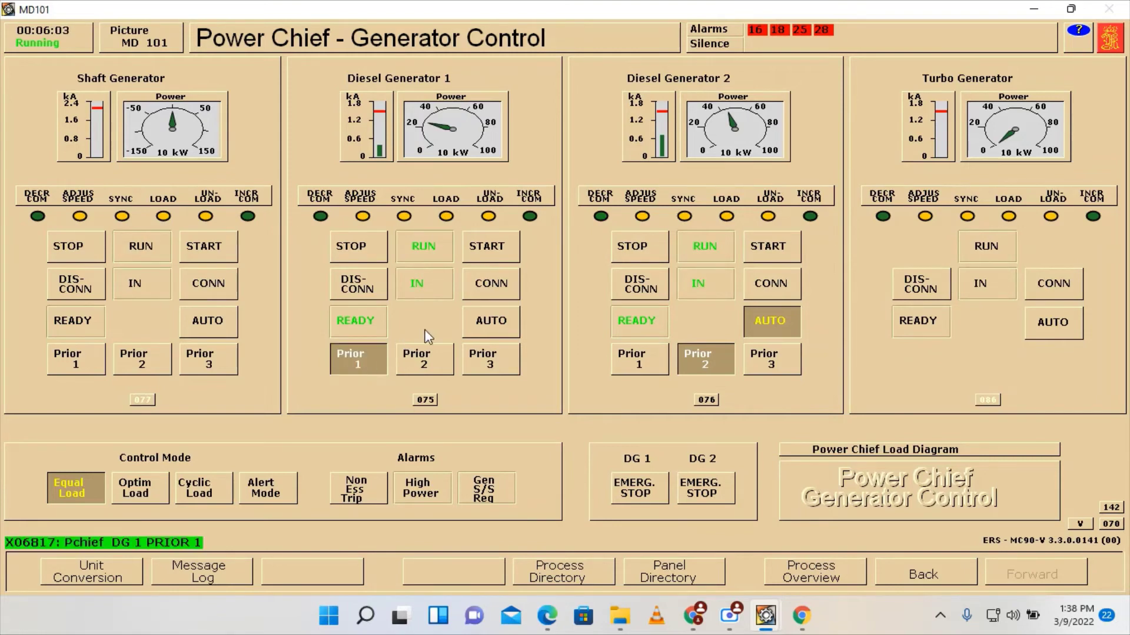
click(498, 330)
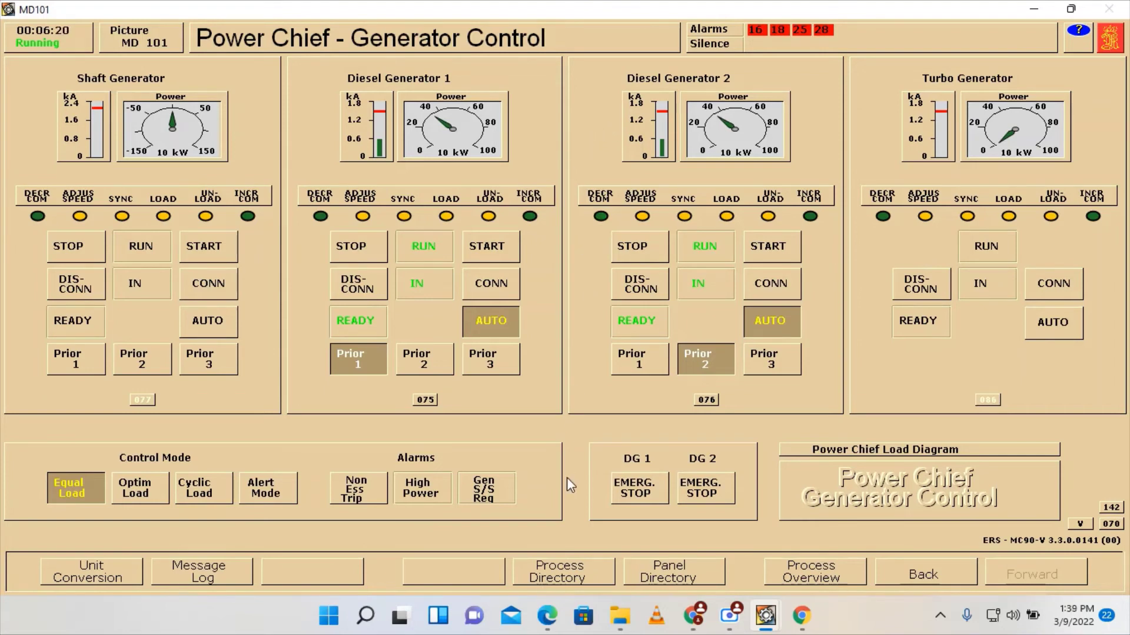
- Return to the 75 Diesel Generator no. 1 process page via the Process Directory
click(579, 583)
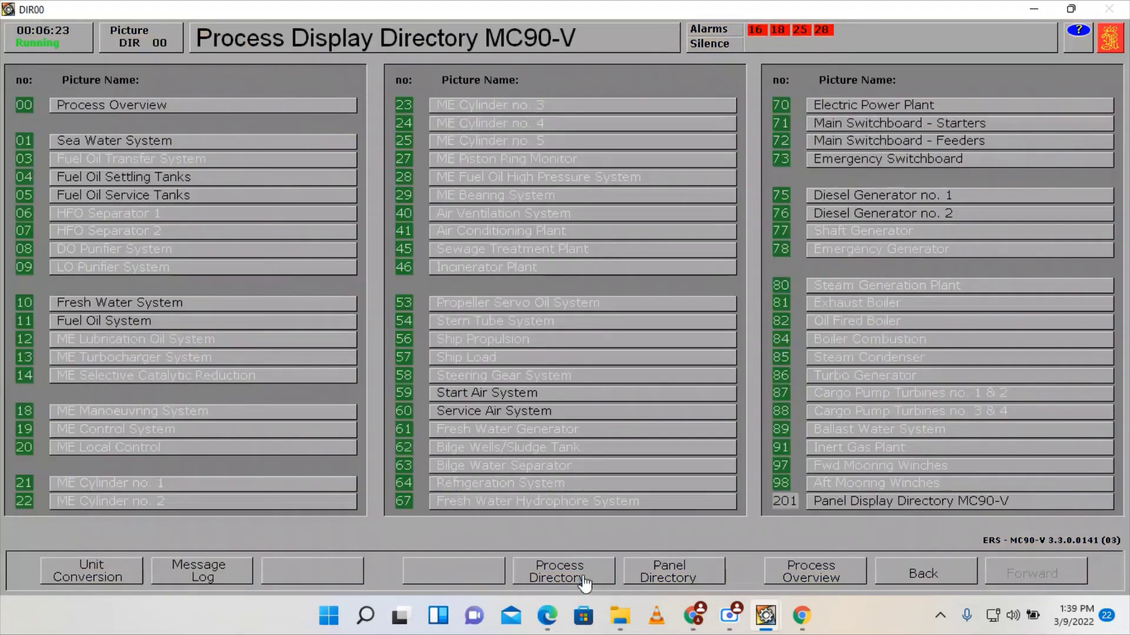
click(831, 197)
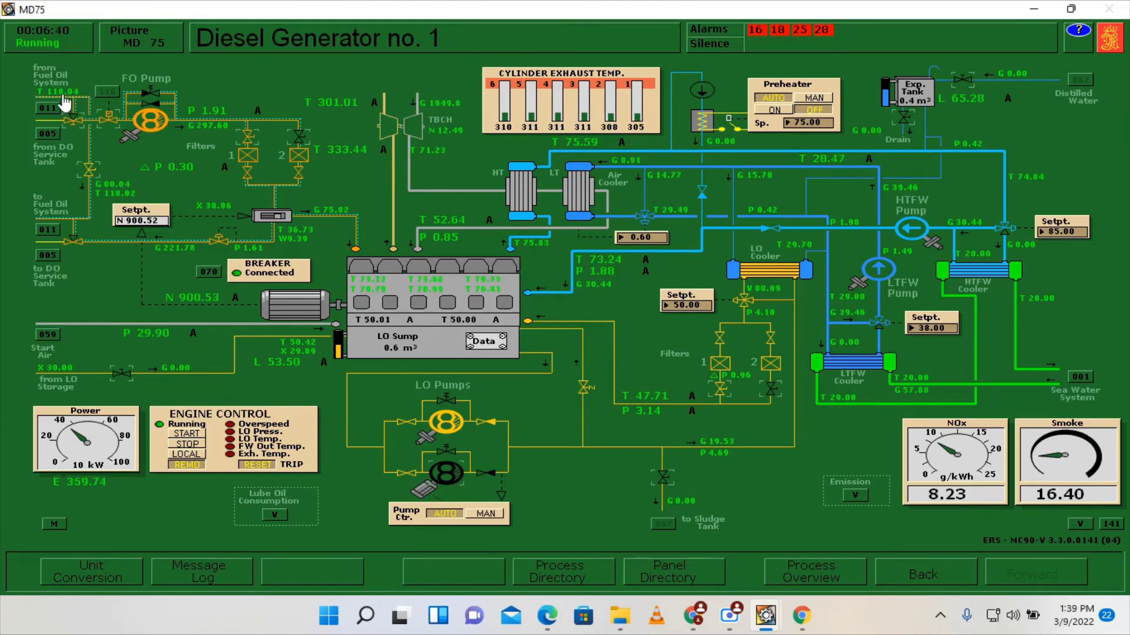
mouse_move(64, 97)
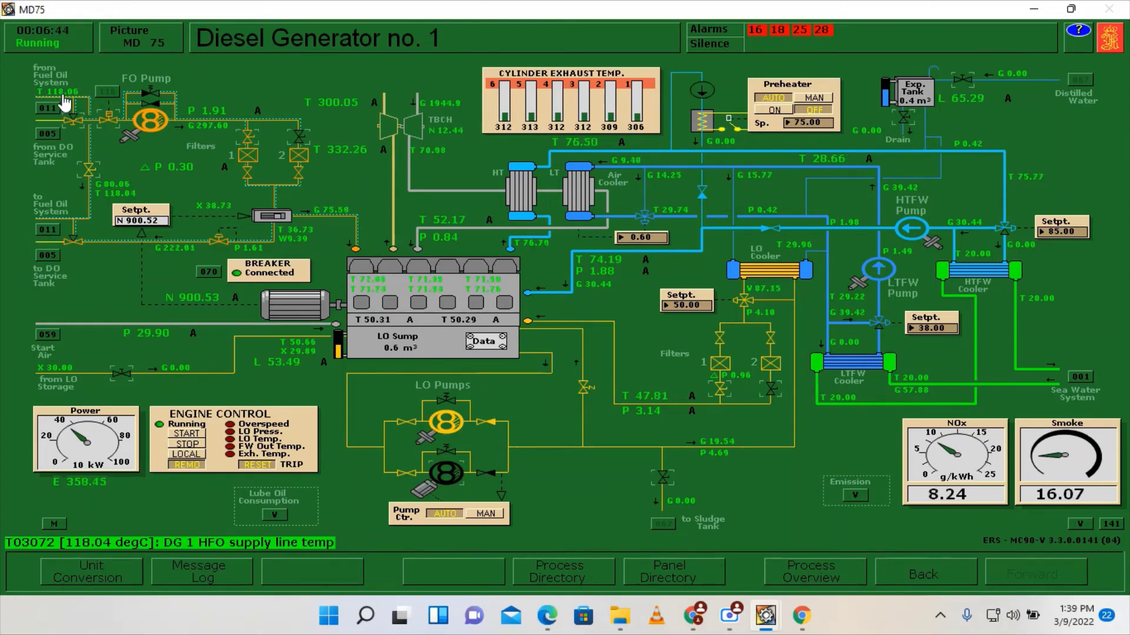
mouse_move(72, 126)
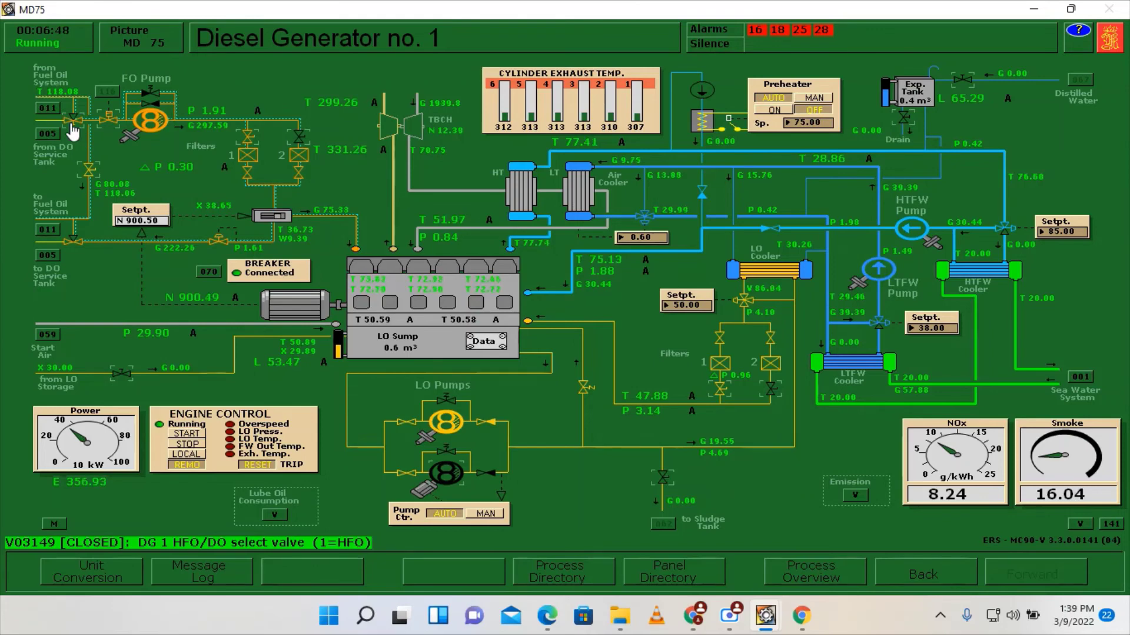
- Set DG1's HFO/DO select valve V03149 open to heavy fuel oil
click(71, 132)
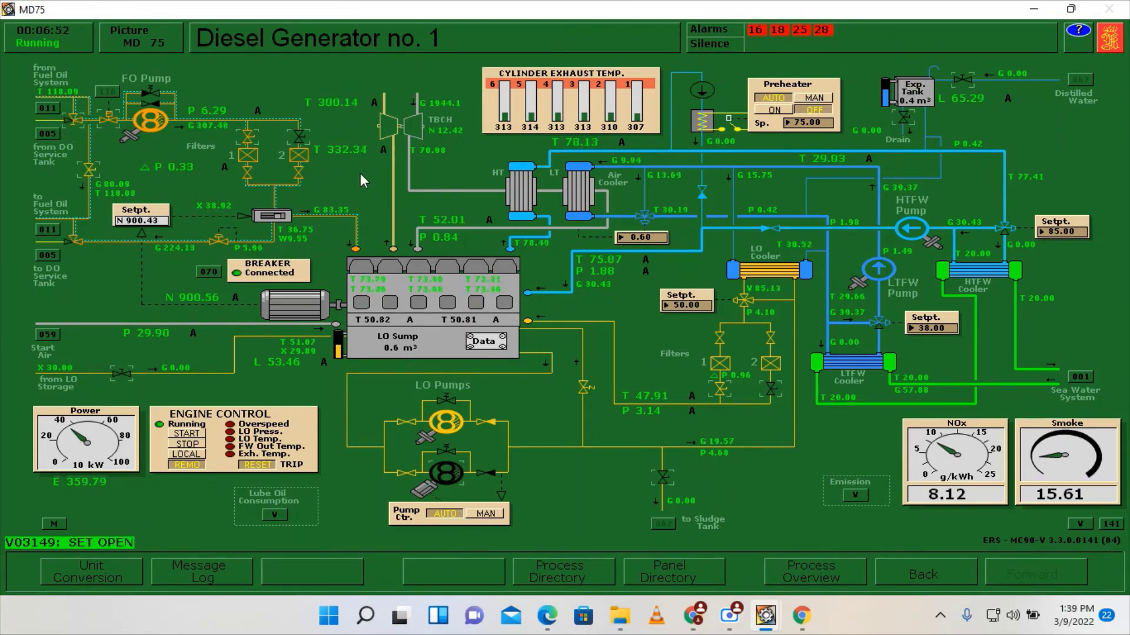
mouse_move(248, 118)
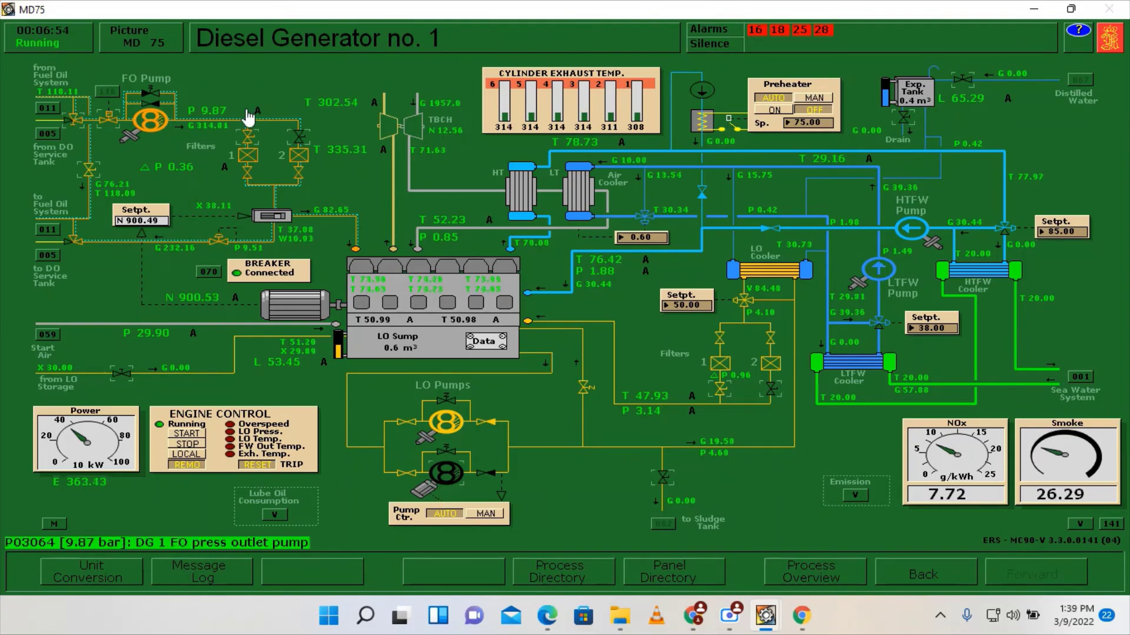